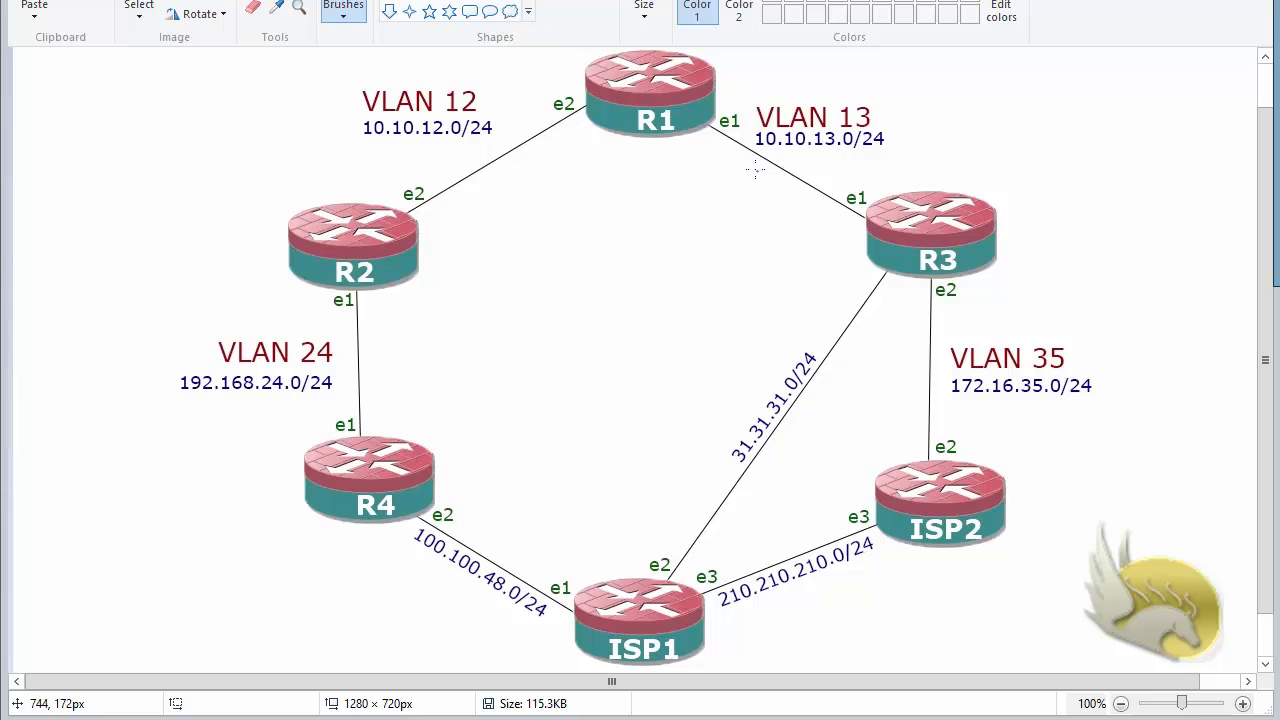
Tick the VLAN 13, VLAN 12 and VLAN 24 links on the topology diagram, and undo the three marks
drag(768, 168, 805, 135)
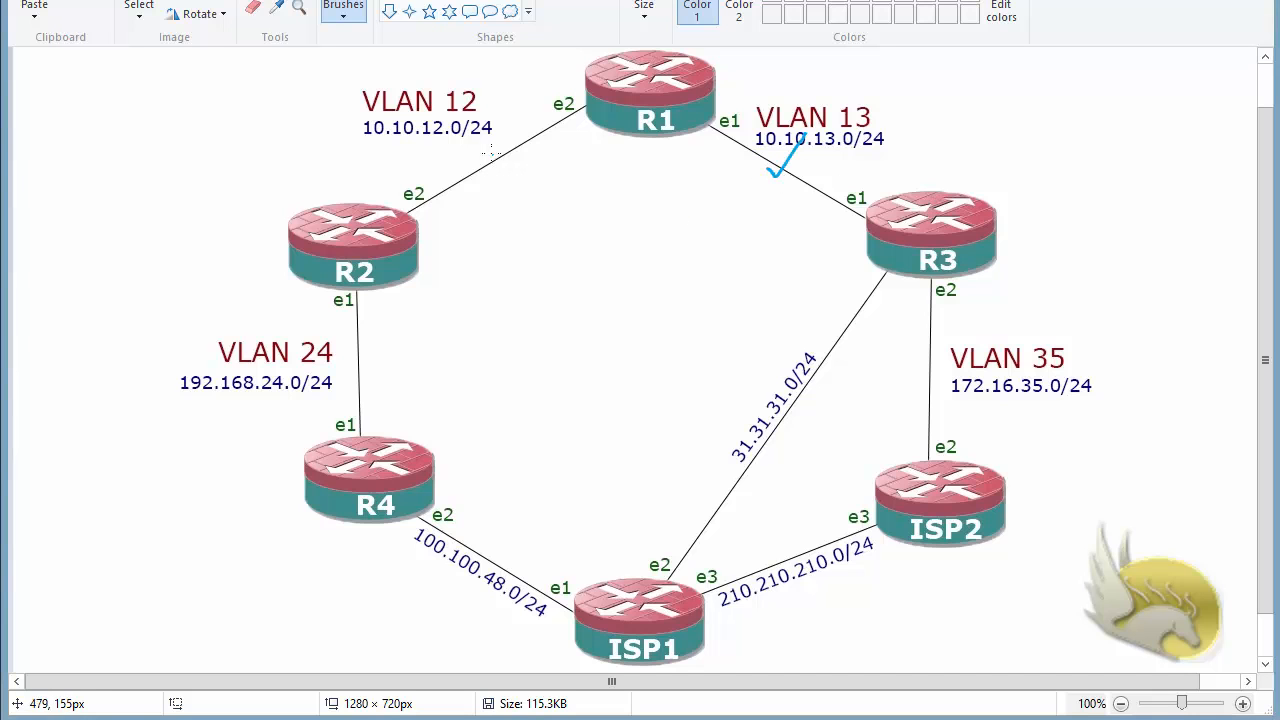
drag(490, 155, 547, 93)
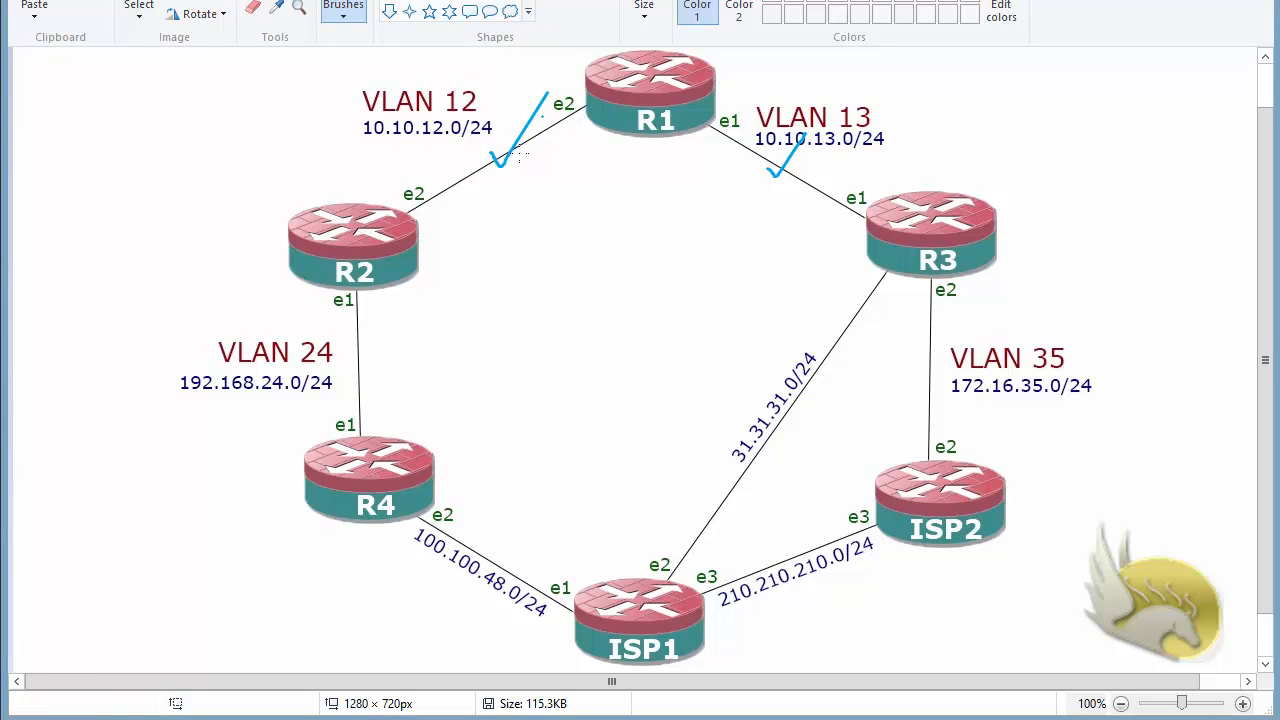
drag(342, 356, 436, 240)
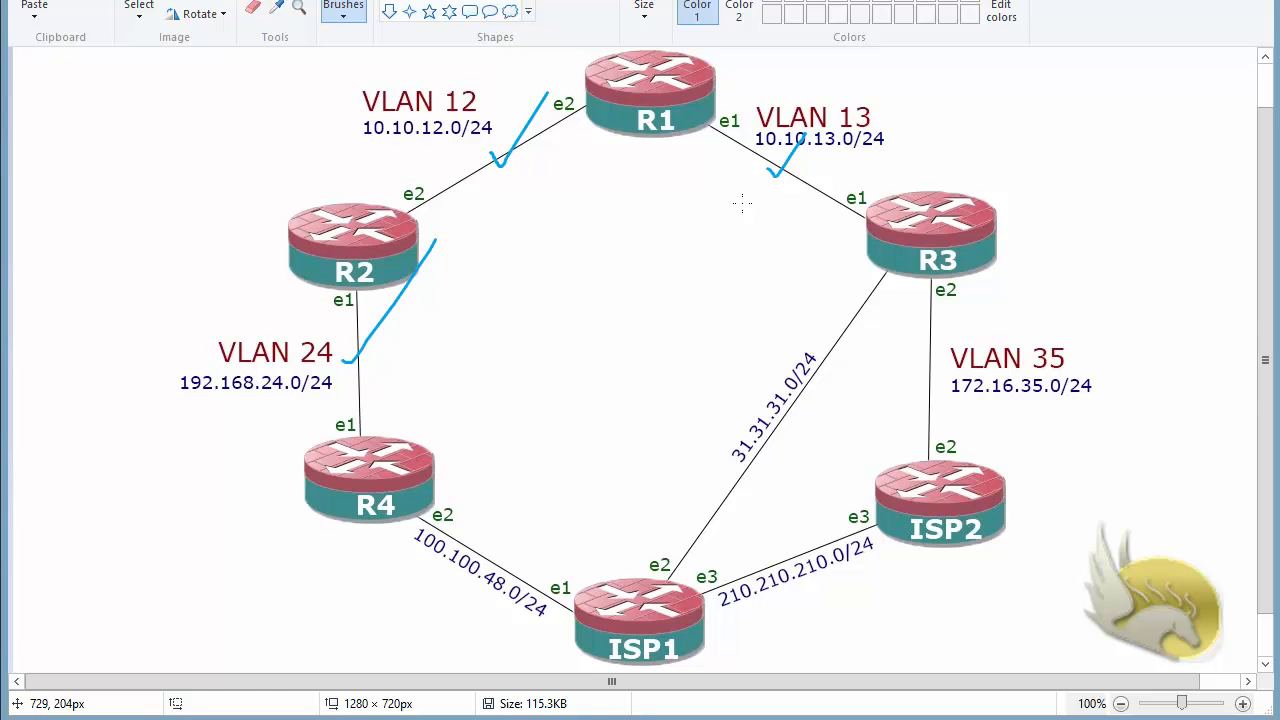
key(ctrl+z)
key(ctrl+z)
key(ctrl+z)
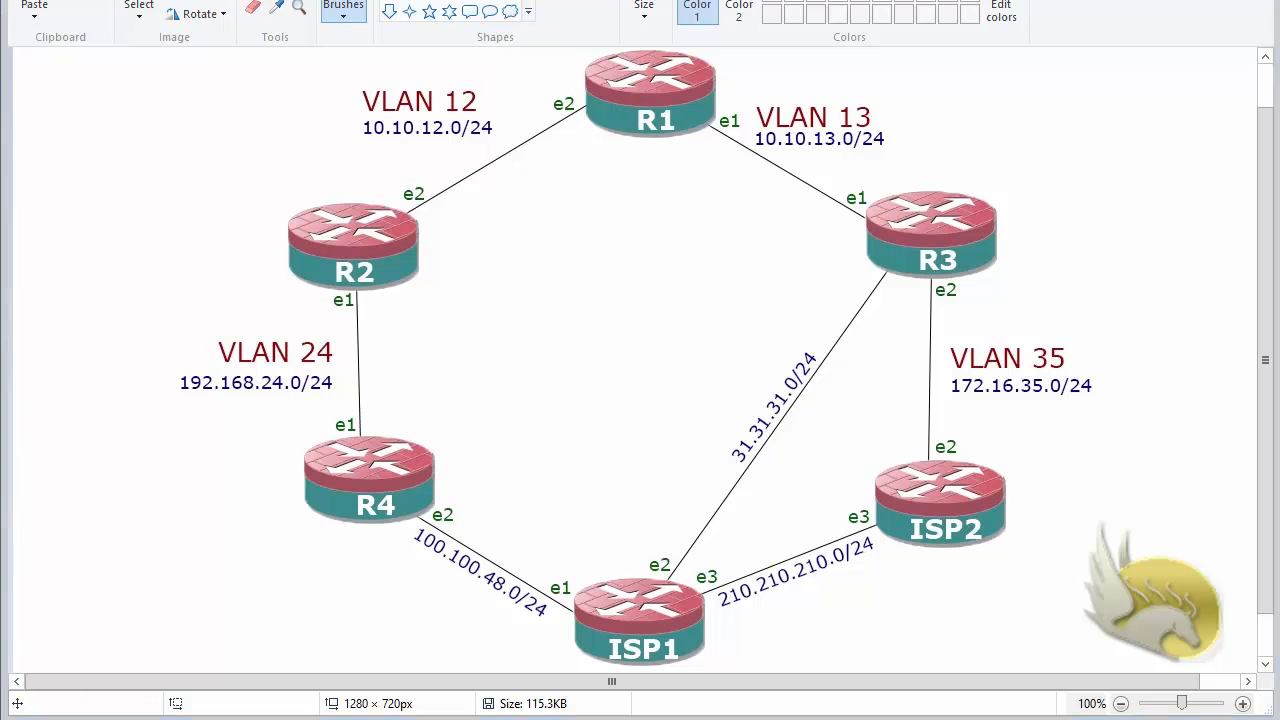
Switch to R1's WinBox session and start a new entry in its RIP networks
key(alt+Tab)
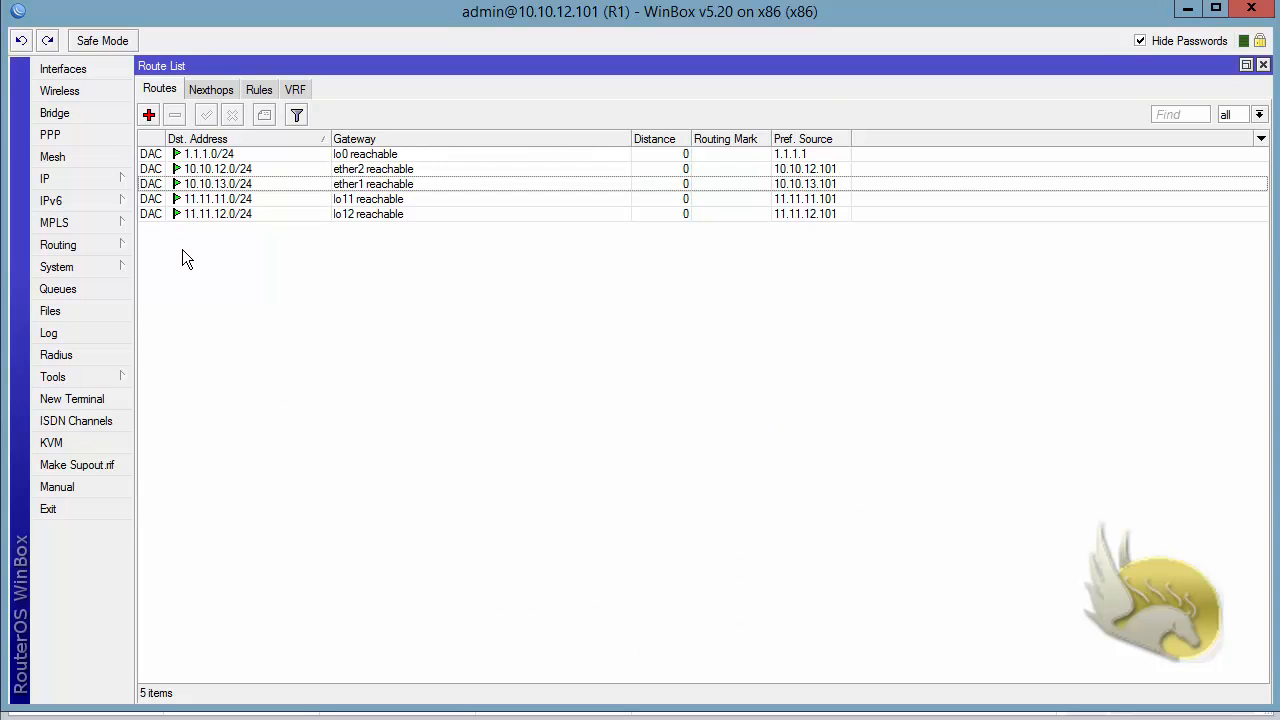
click(88, 246)
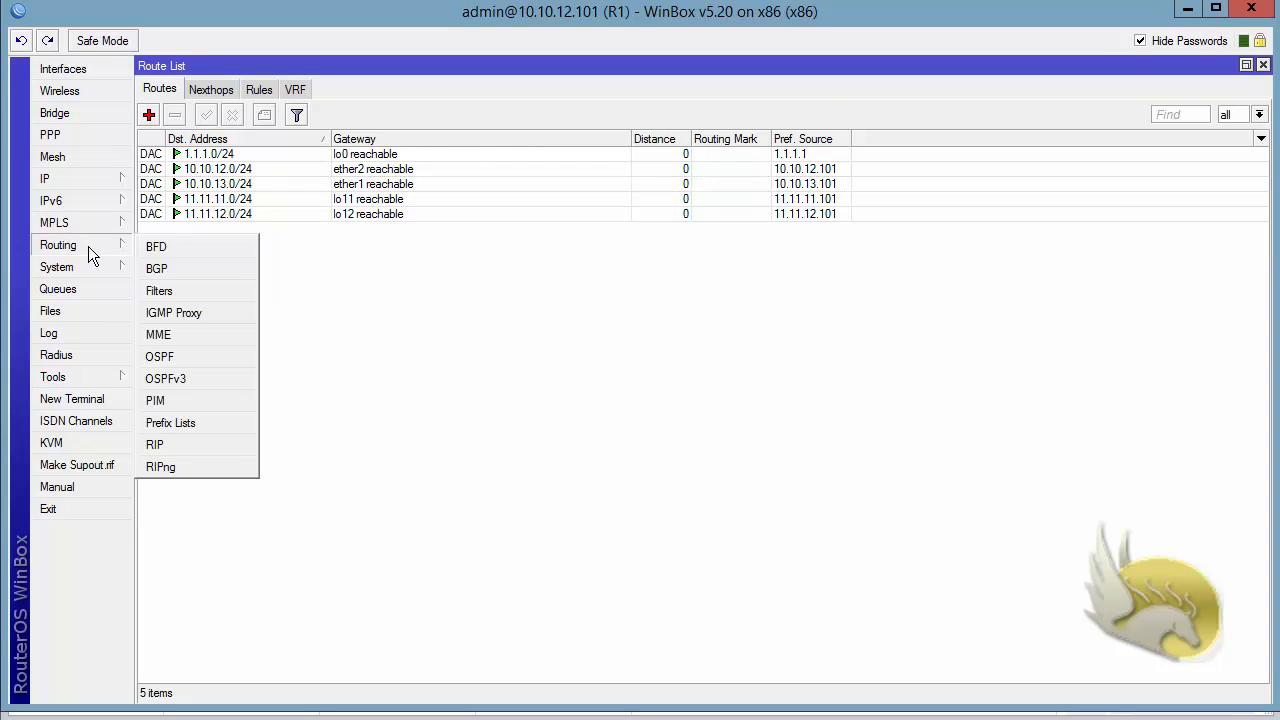
click(177, 444)
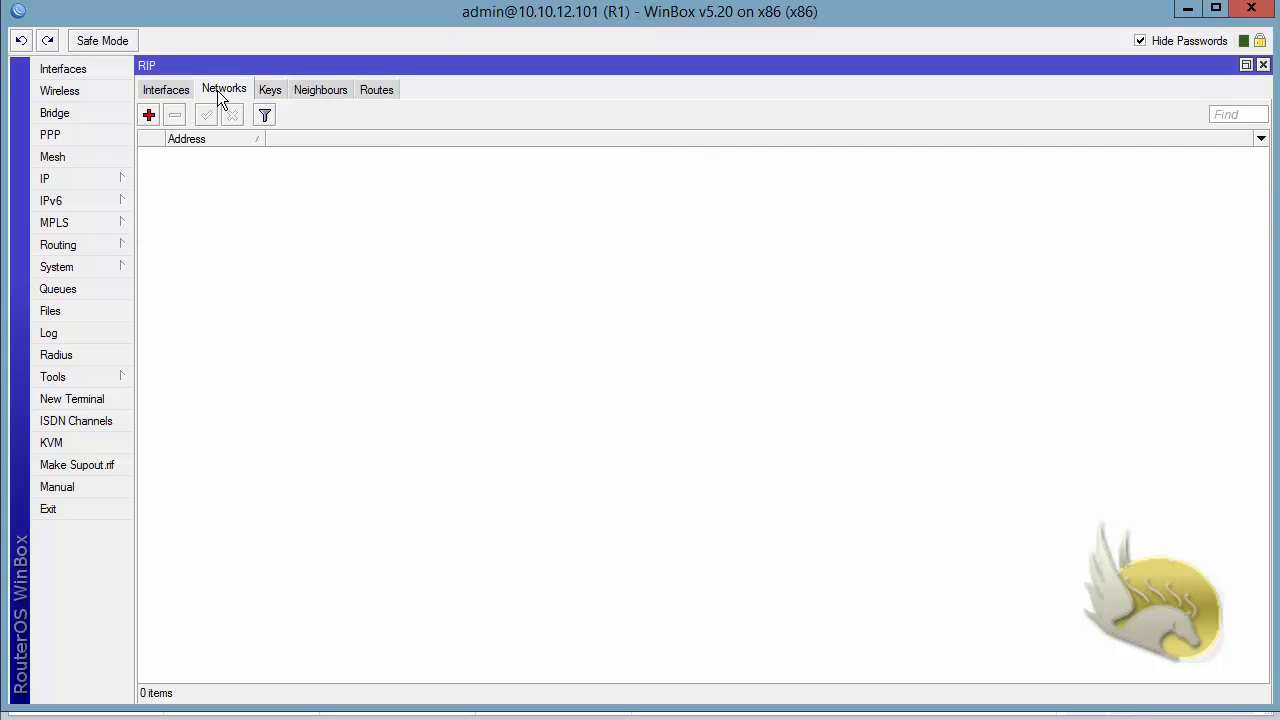
click(149, 115)
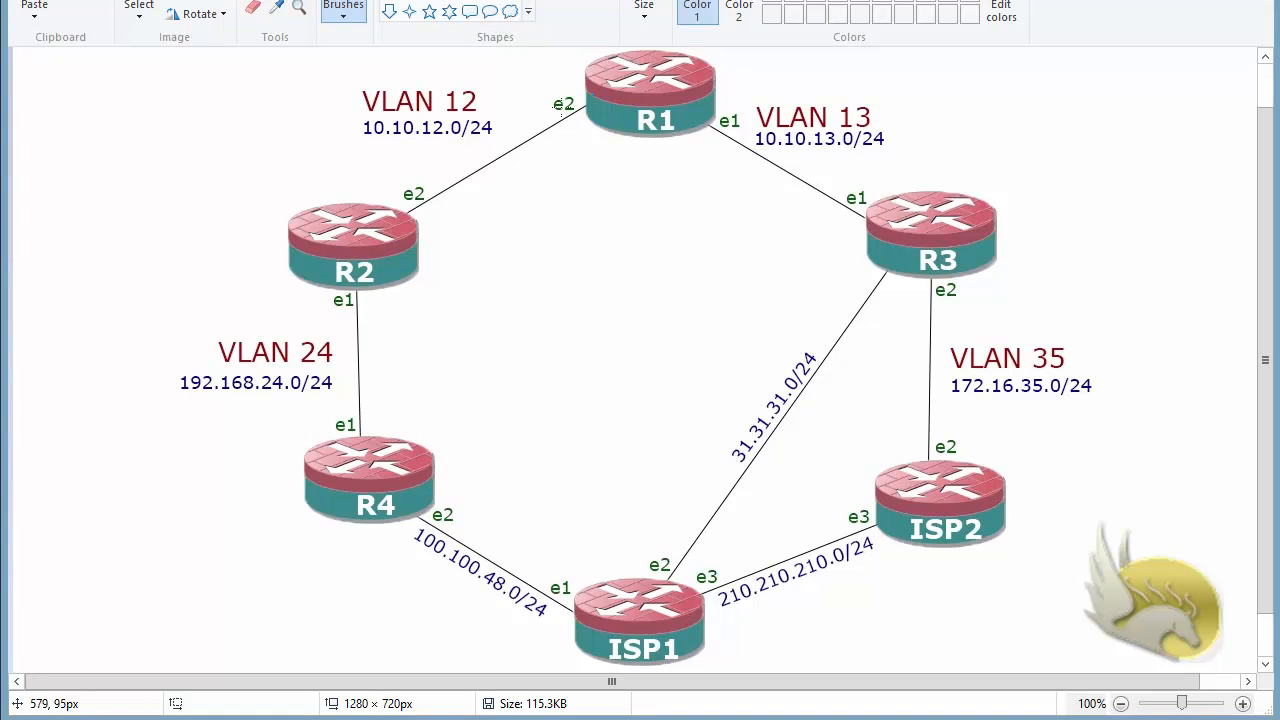
Circle the VLAN 12 and VLAN 13 networks on the Paint diagram, and add 10.10.12.0/24 to R1's RIP networks in WinBox
mouse_move(497, 148)
mouse_down()
mouse_move(372, 147)
mouse_move(466, 81)
mouse_move(490, 148)
mouse_up()
mouse_move(900, 152)
mouse_down()
mouse_move(742, 121)
mouse_move(920, 103)
mouse_move(846, 183)
mouse_up()
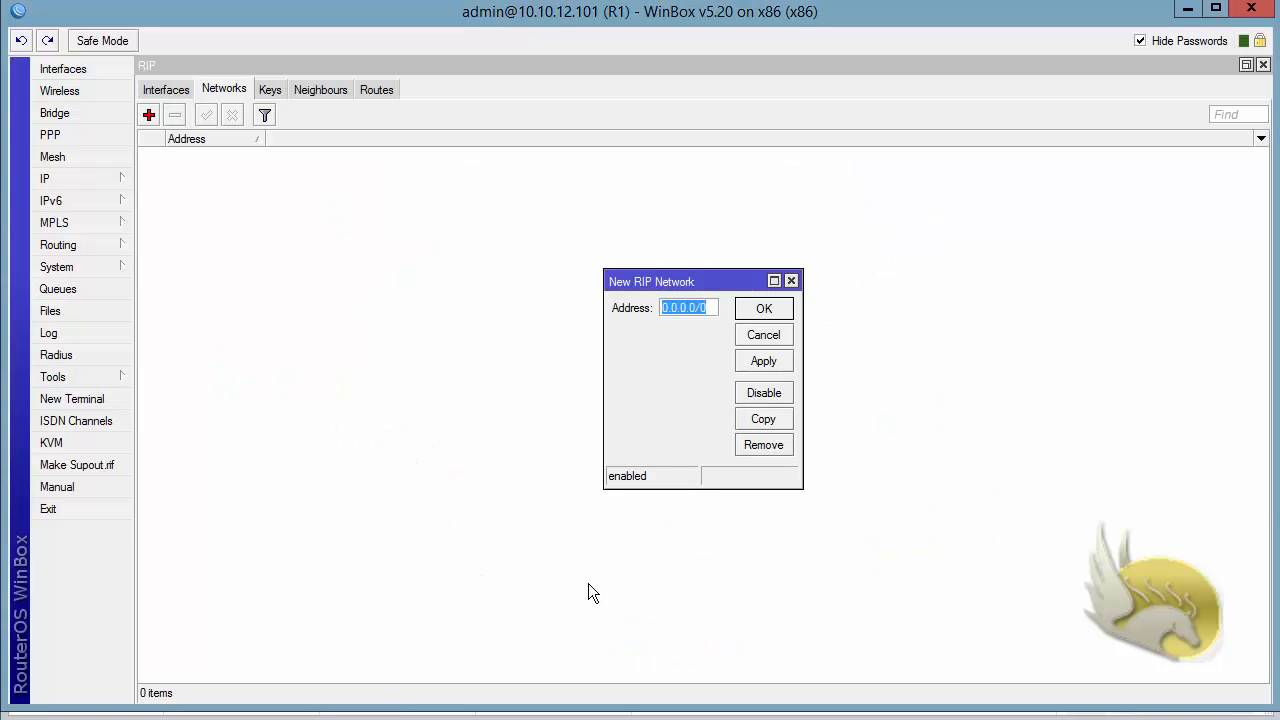
text(10)
text(.10.12.0/24)
click(781, 307)
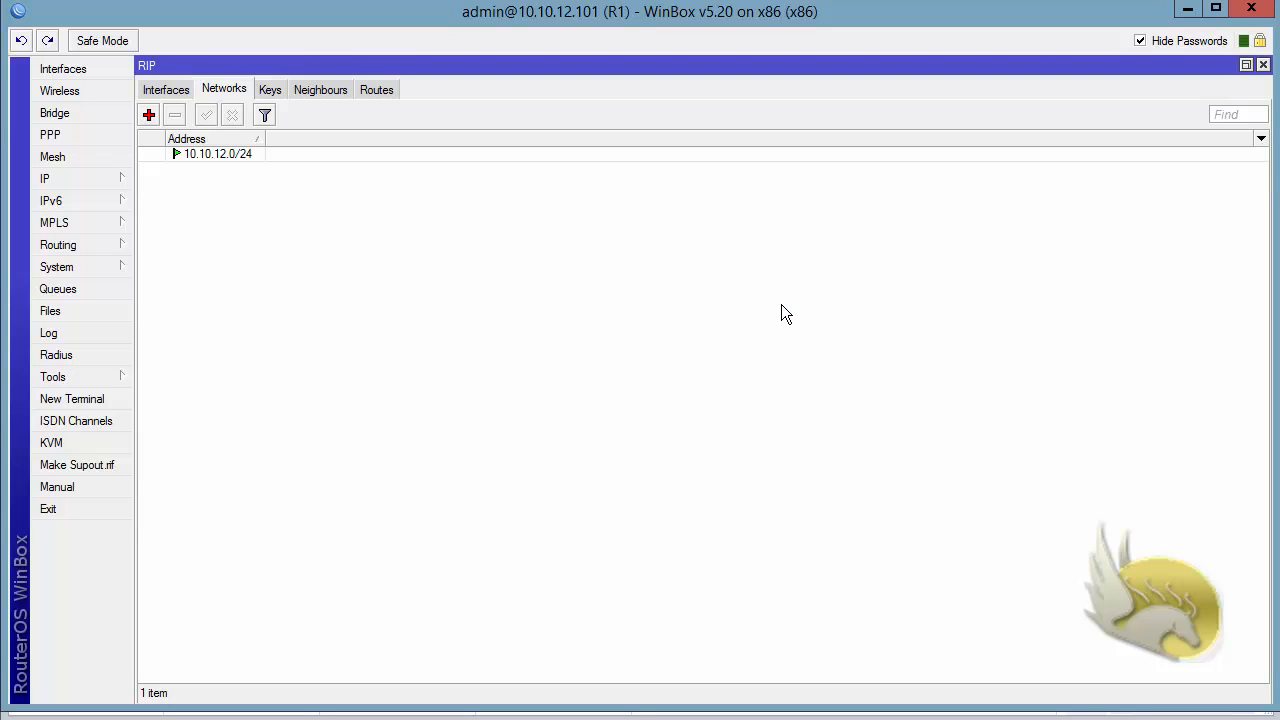
Add the networks 10.10.13.0/24 and 1.1.1.0/24 to RIP on R1
click(148, 115)
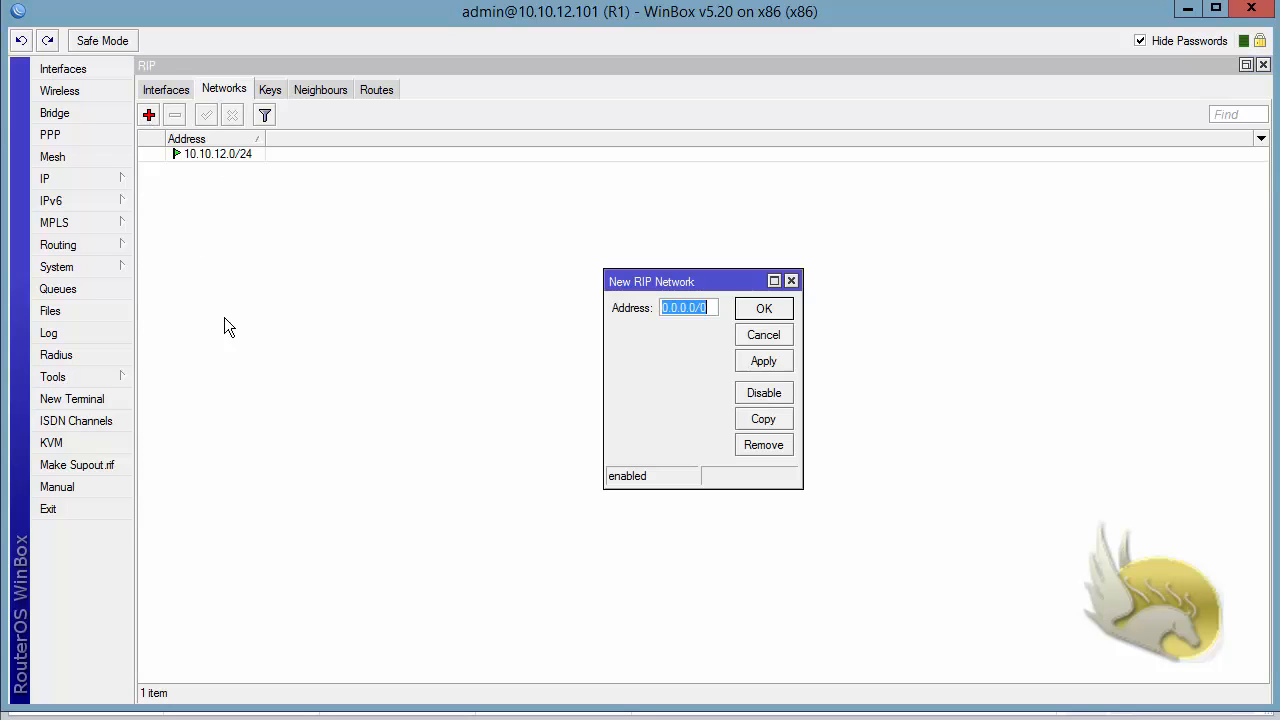
text(10.10.13.0)
text(/24)
key(Return)
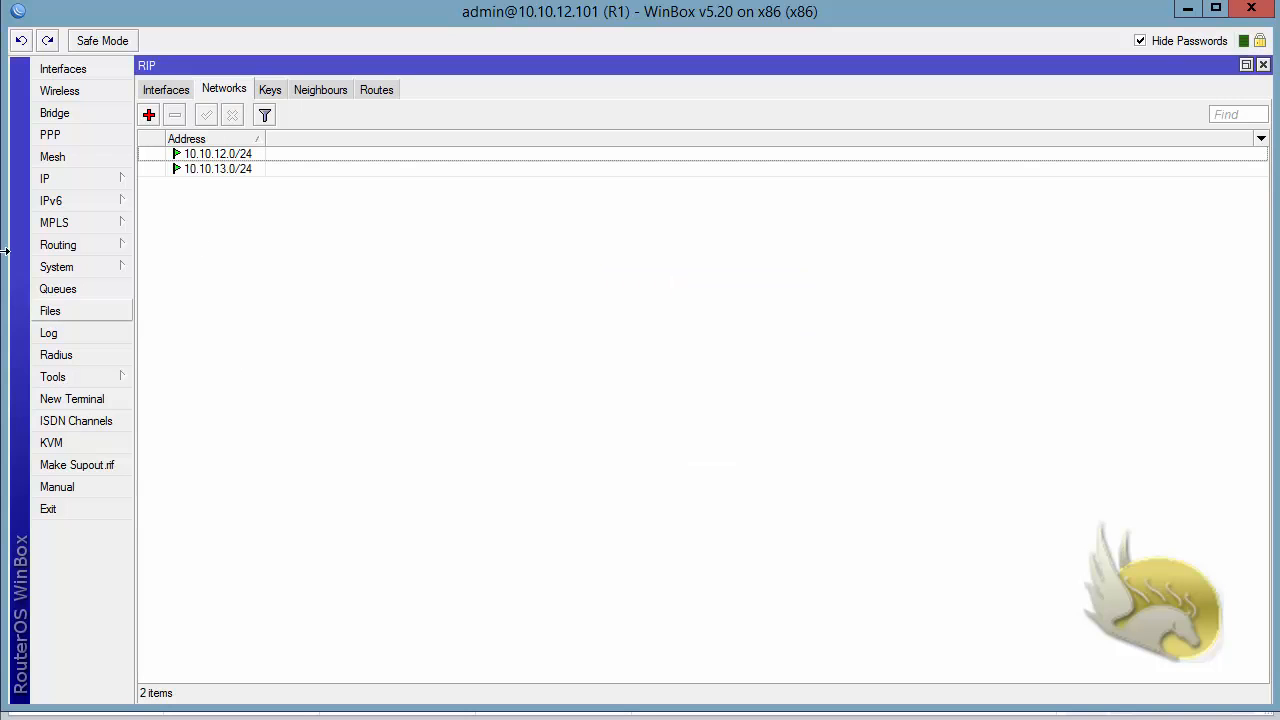
click(148, 115)
text(1.1.1)
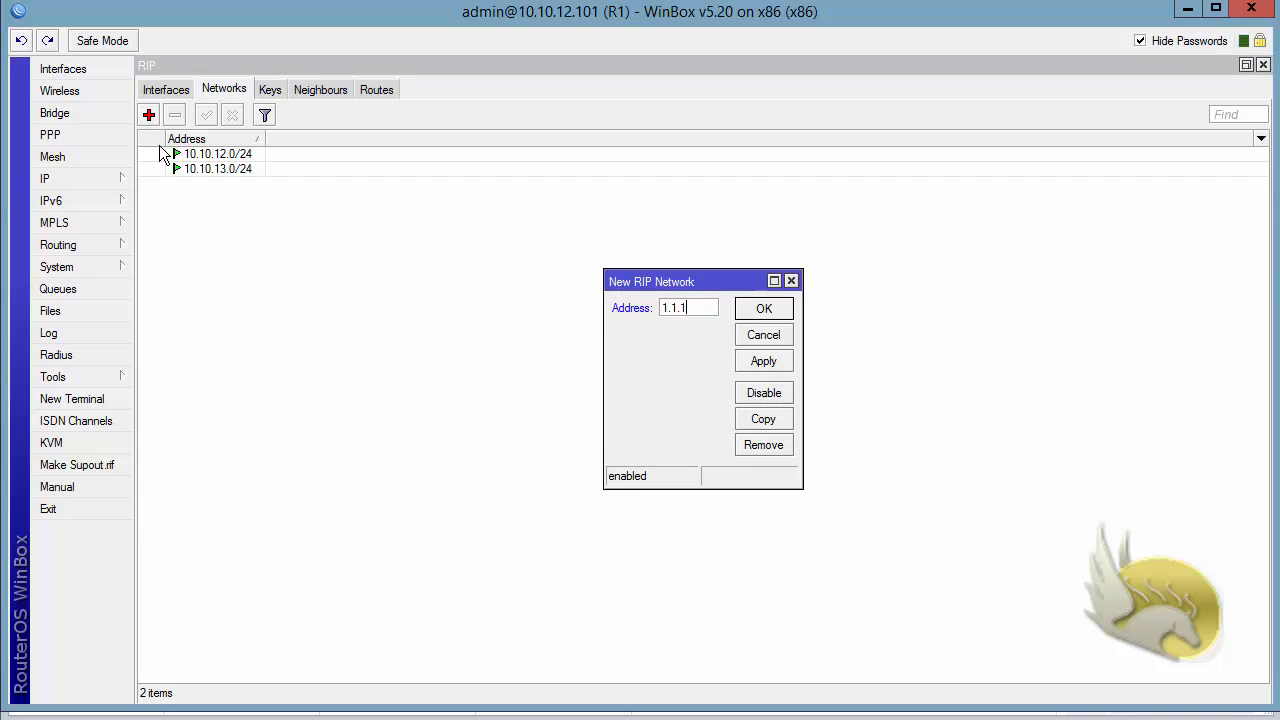
text(.0/24)
key(Return)
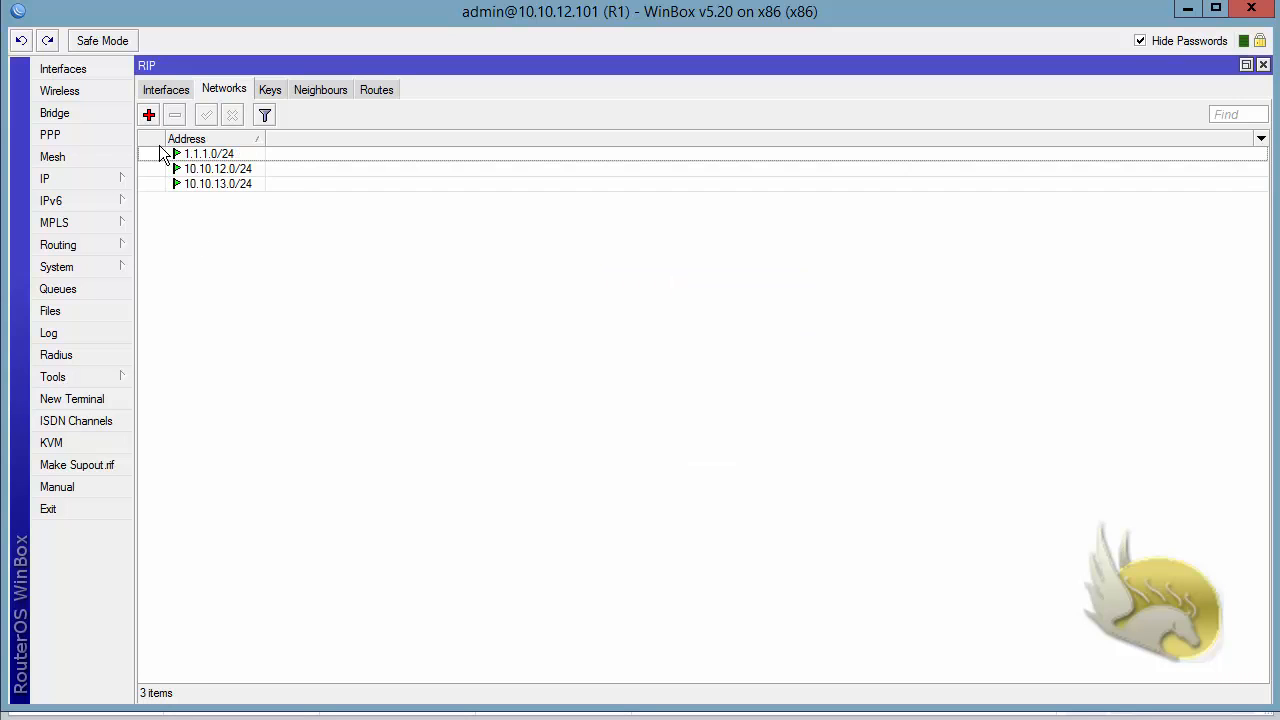
Review the RIP interfaces, keys and routes on R1
click(166, 90)
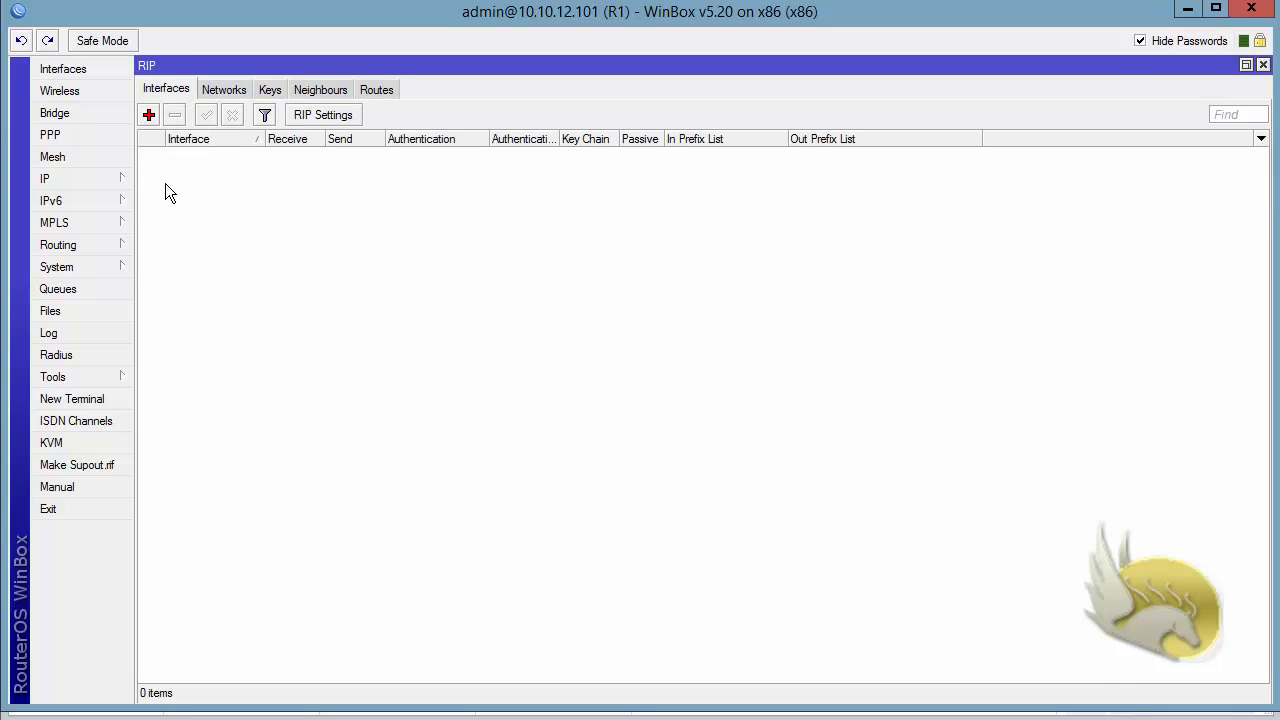
click(266, 91)
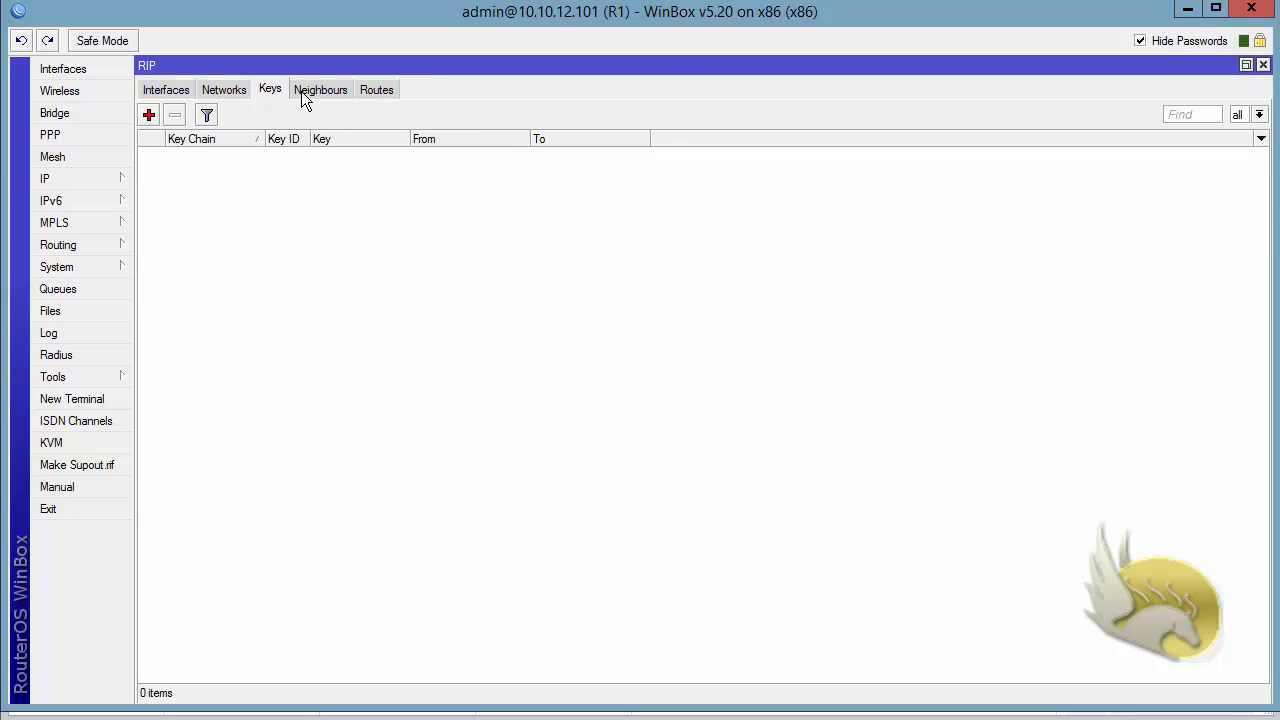
click(371, 90)
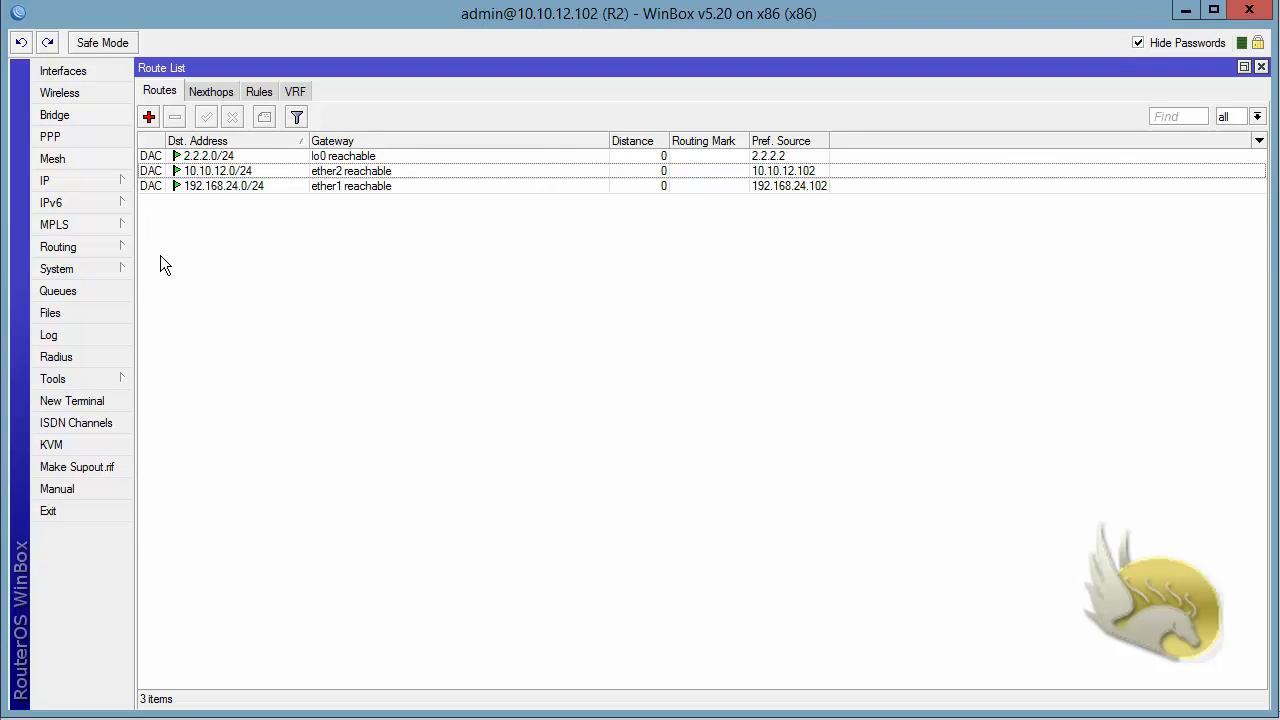
In R2's WinBox session, open the RIP configuration and add the network 10.10.12.0/24
click(128, 246)
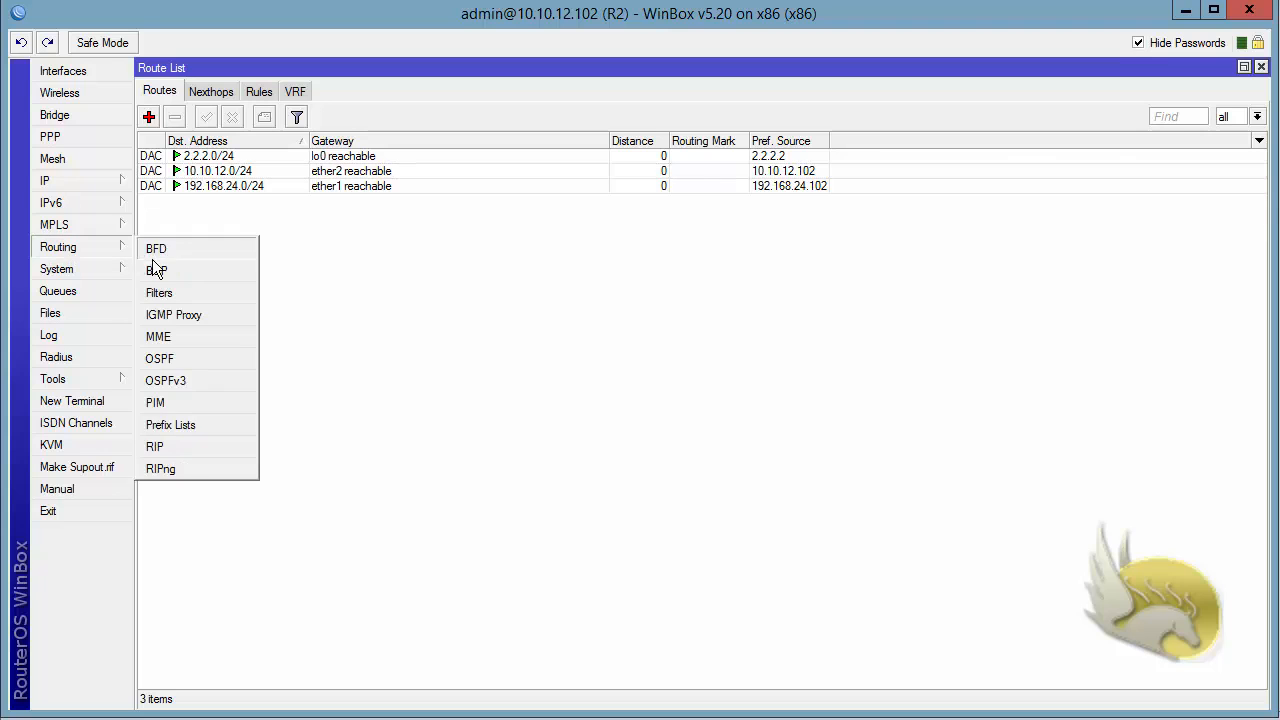
click(188, 446)
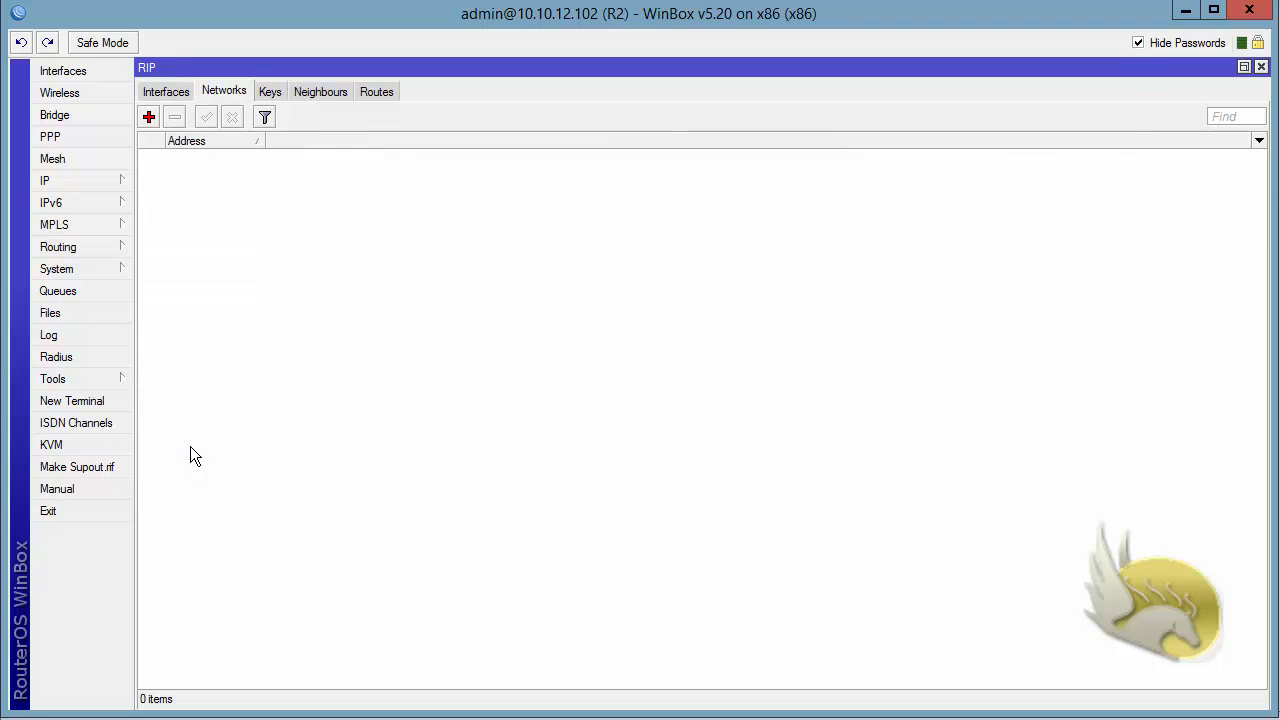
click(163, 92)
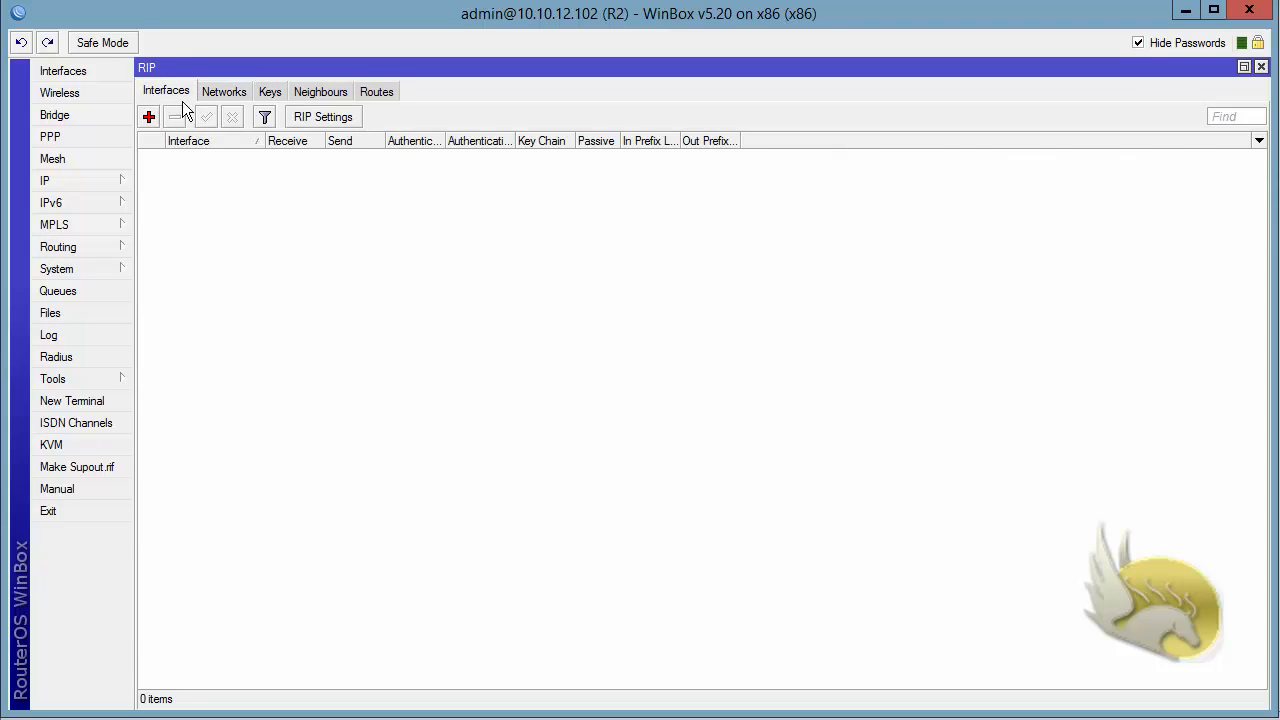
click(222, 94)
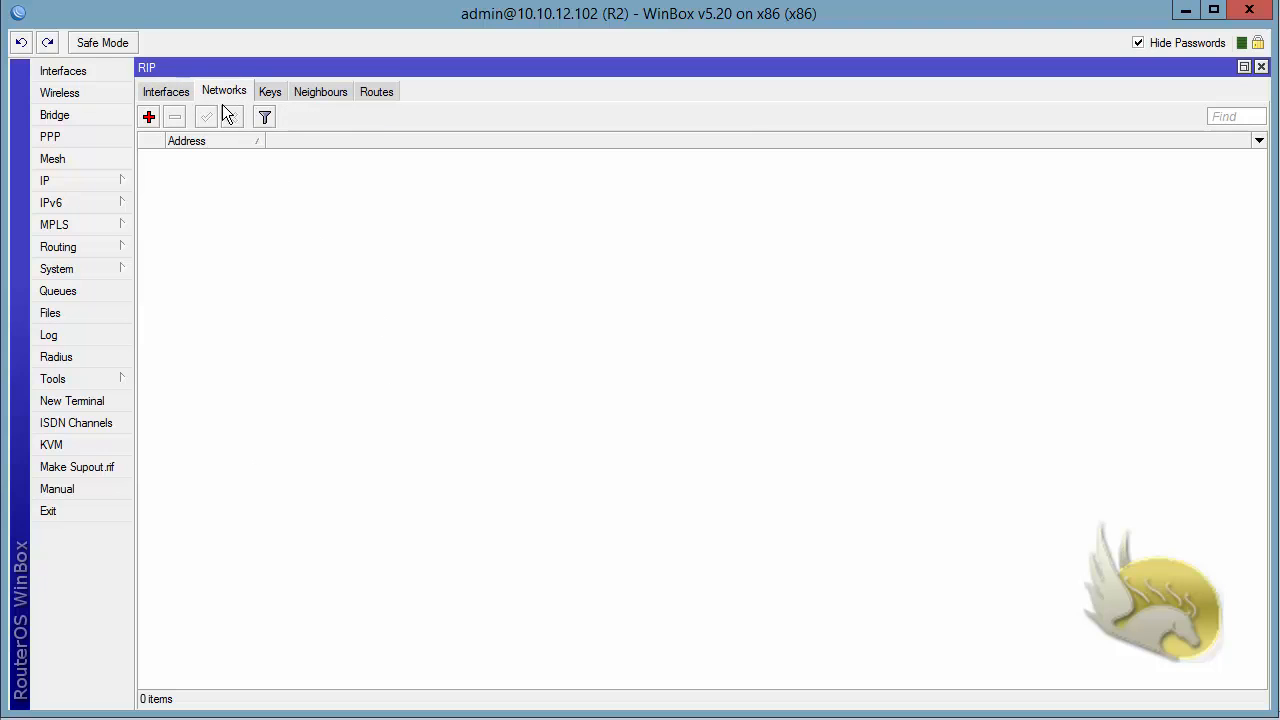
click(150, 118)
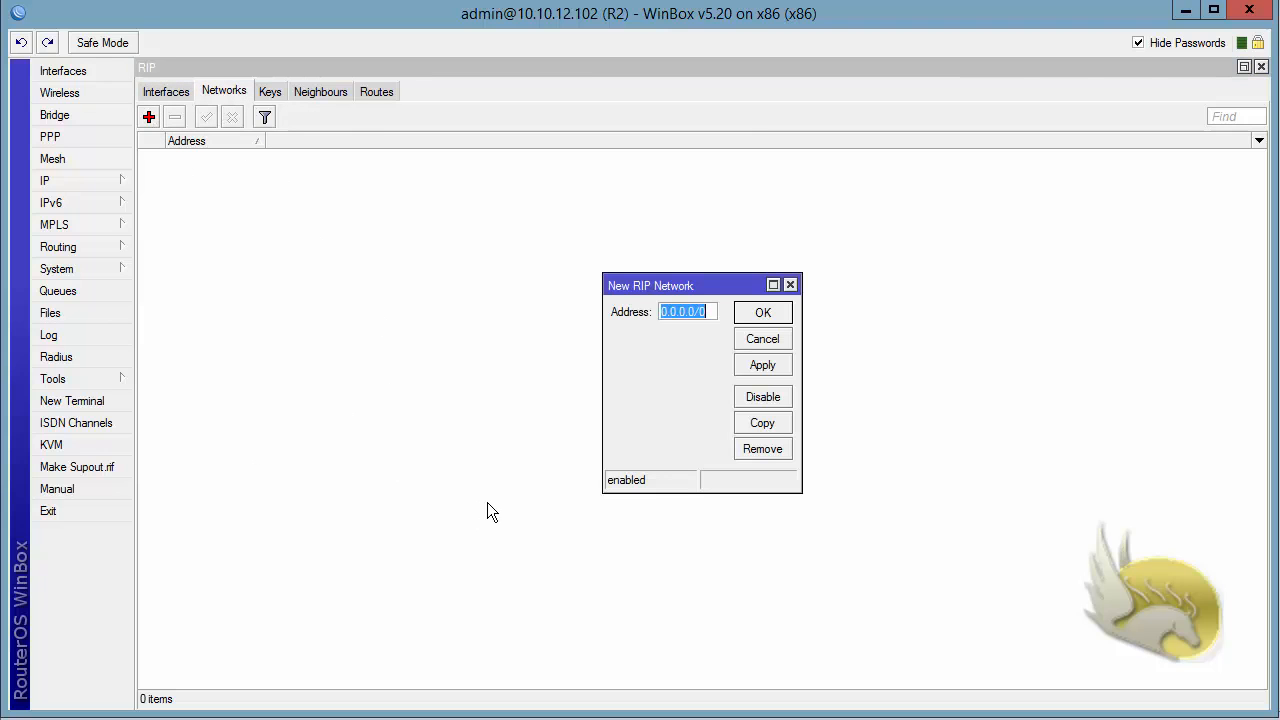
text(10.10.12.)
text(0/24)
key(Return)
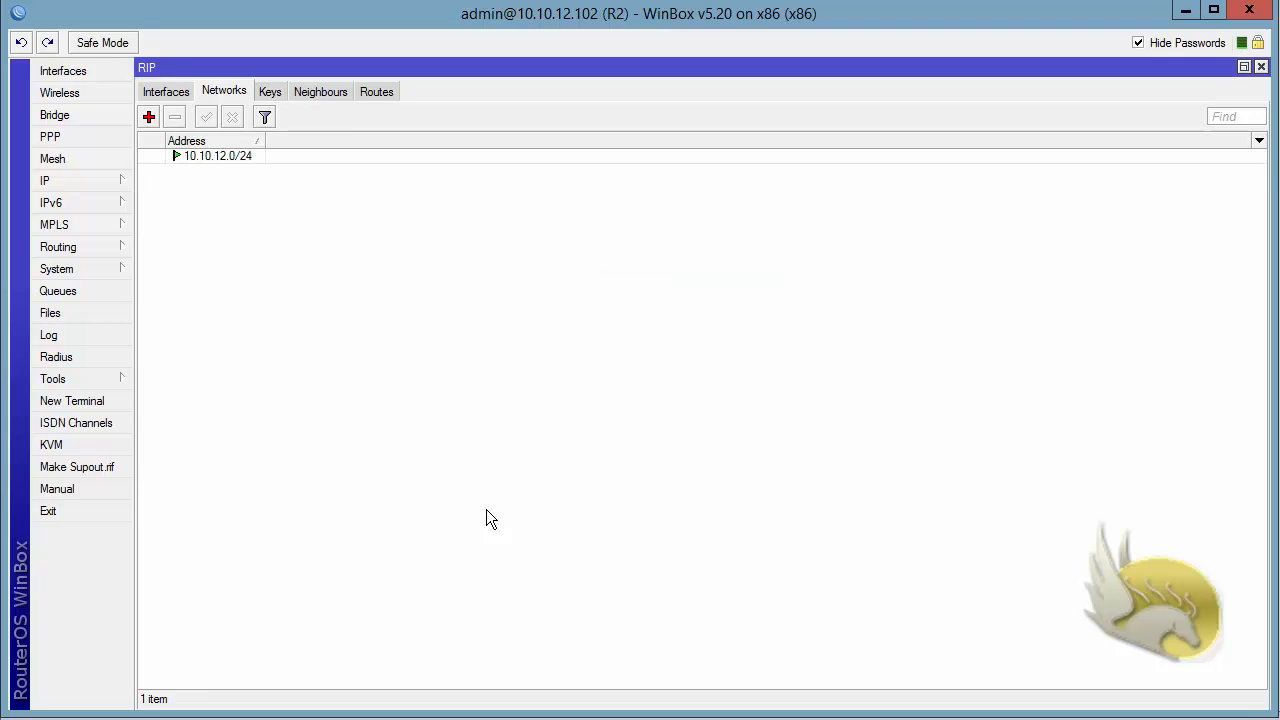
Add the network 2.2.2.0/24 to RIP on R2
click(148, 117)
text(2.2.2.0/)
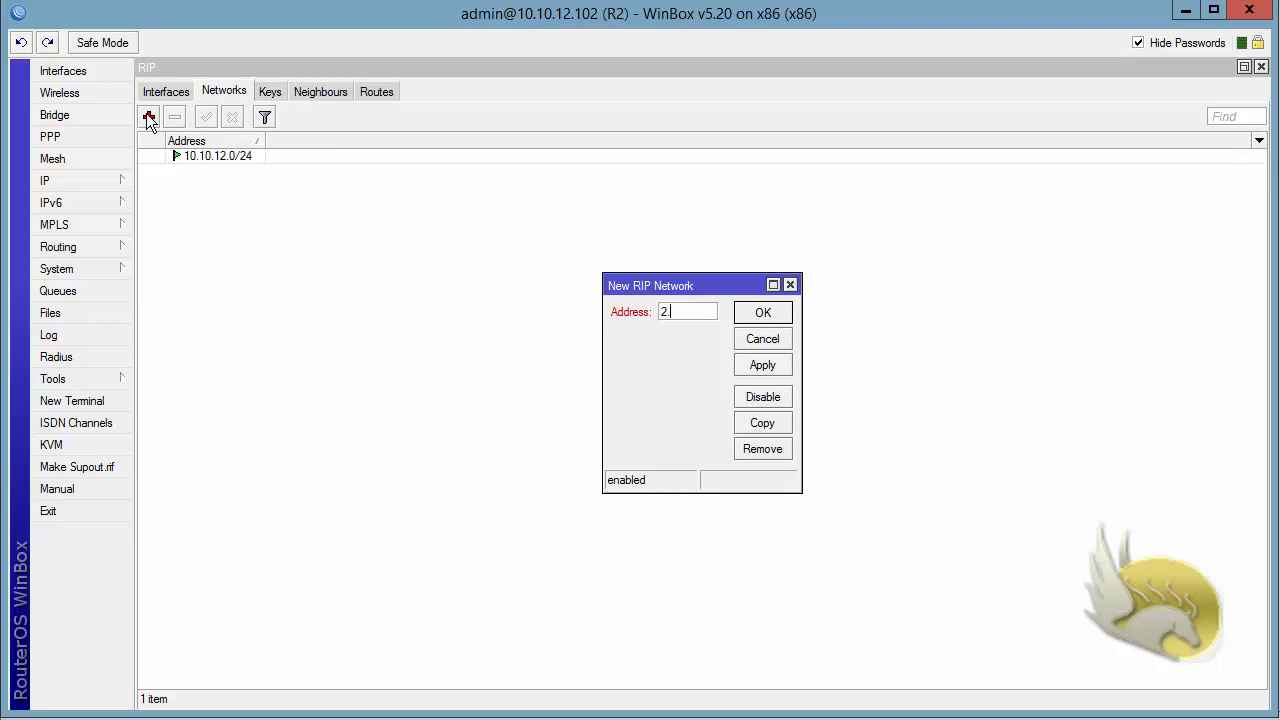
text(24)
key(Return)
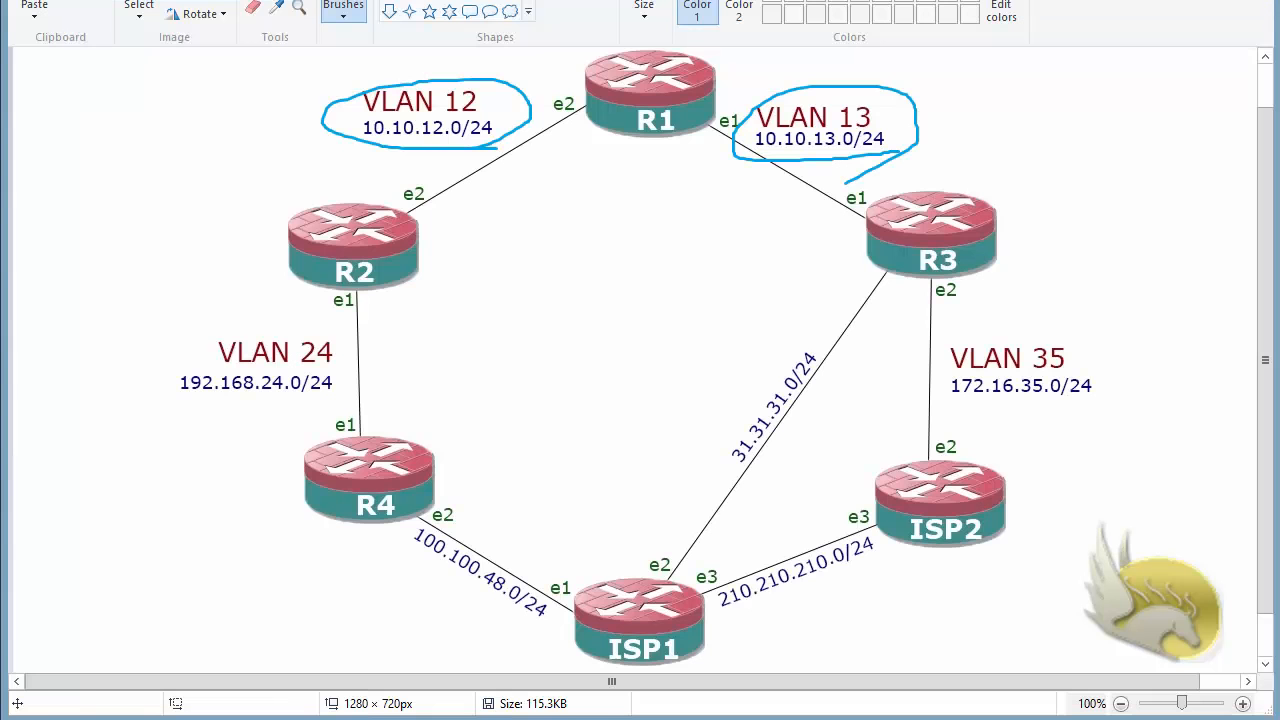
Mark the VLAN 24 network on the Paint diagram, and add 192.168.24.0/24 to R2's RIP networks in WinBox
mouse_move(346, 406)
mouse_down()
mouse_move(146, 370)
mouse_move(330, 346)
mouse_move(200, 418)
mouse_up()
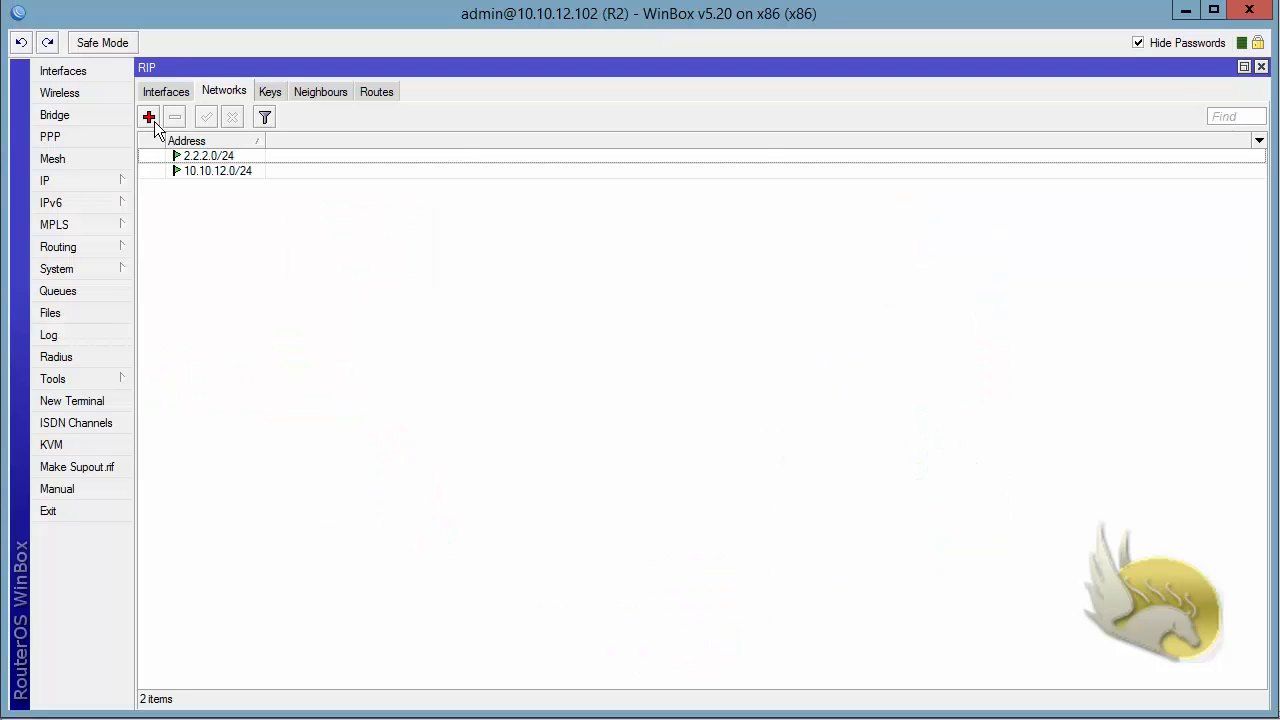
click(149, 118)
text(192.1)
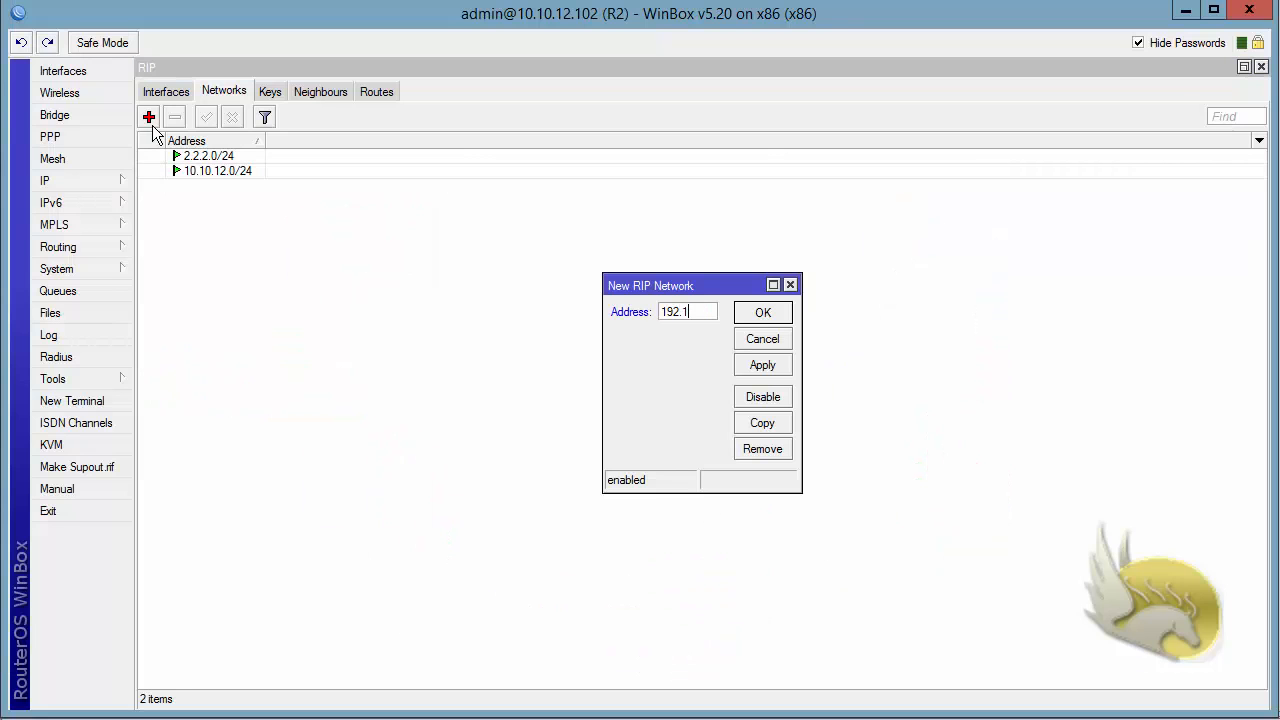
text(68.24.0/24)
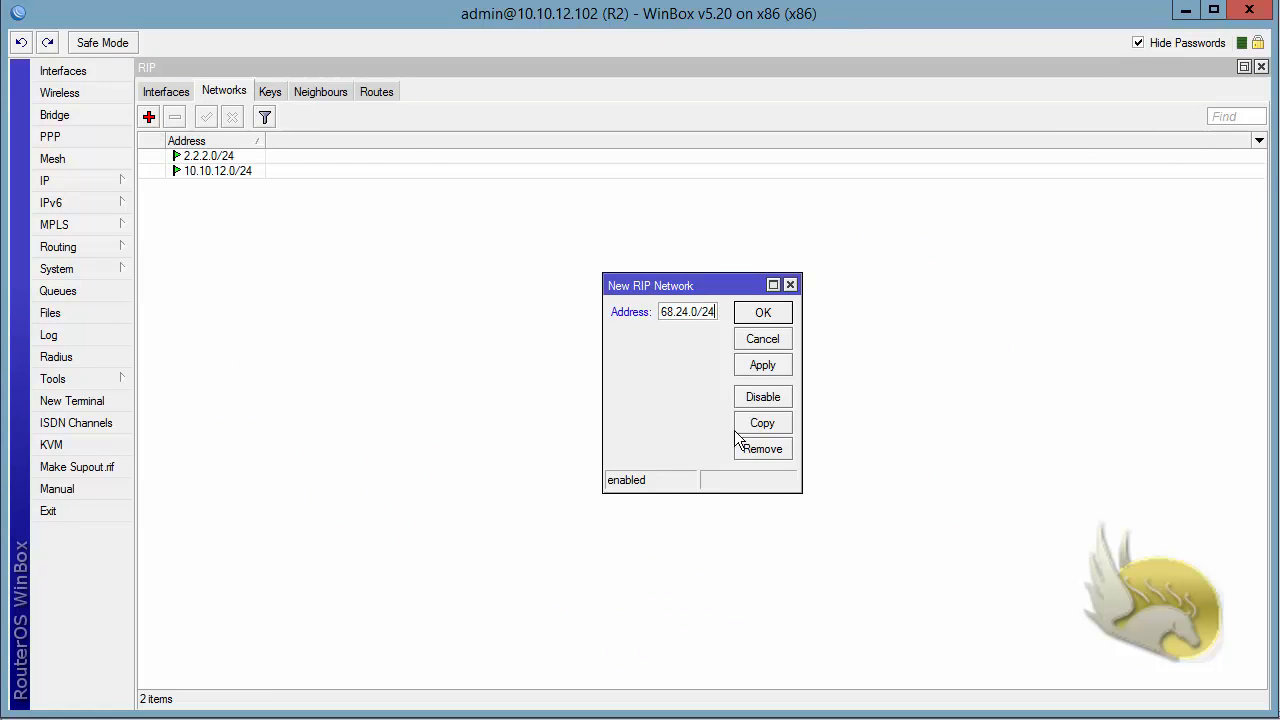
click(748, 312)
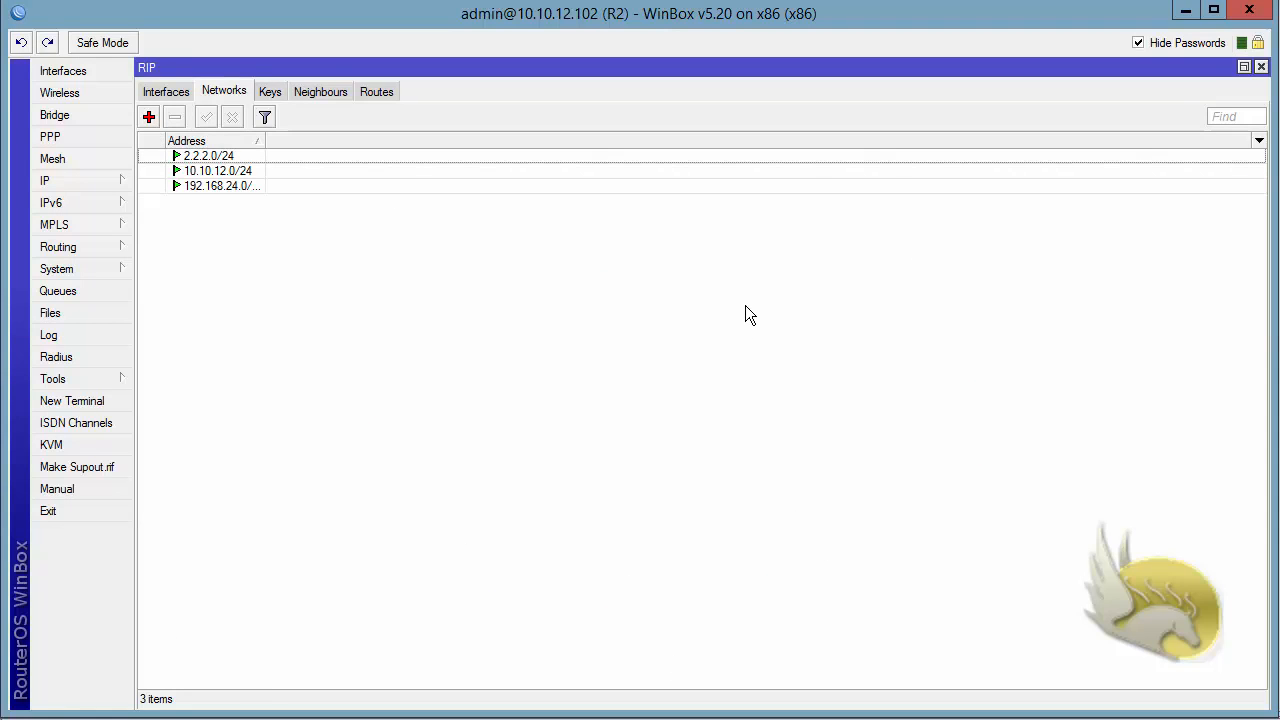
Examine R2's RIP routes, checking the 1.1.1.0/24 and 10.10.13.0/24 entries
click(379, 94)
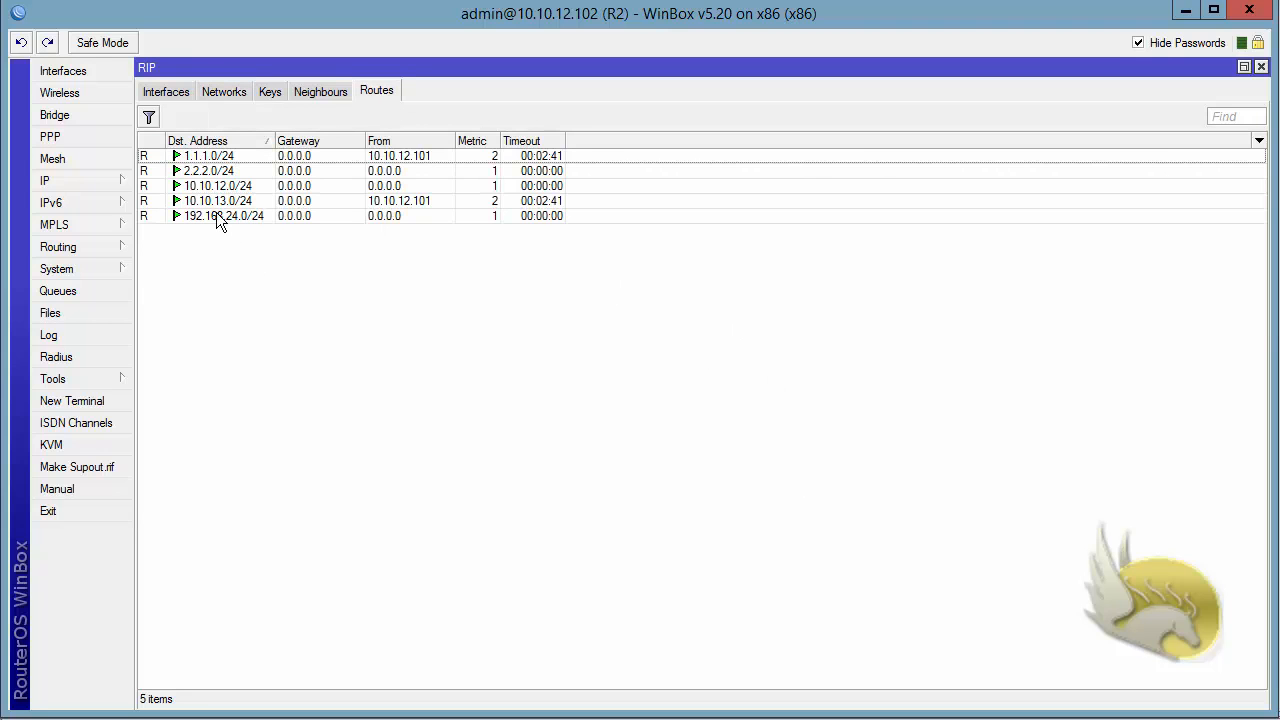
mouse_move(216, 213)
click(225, 156)
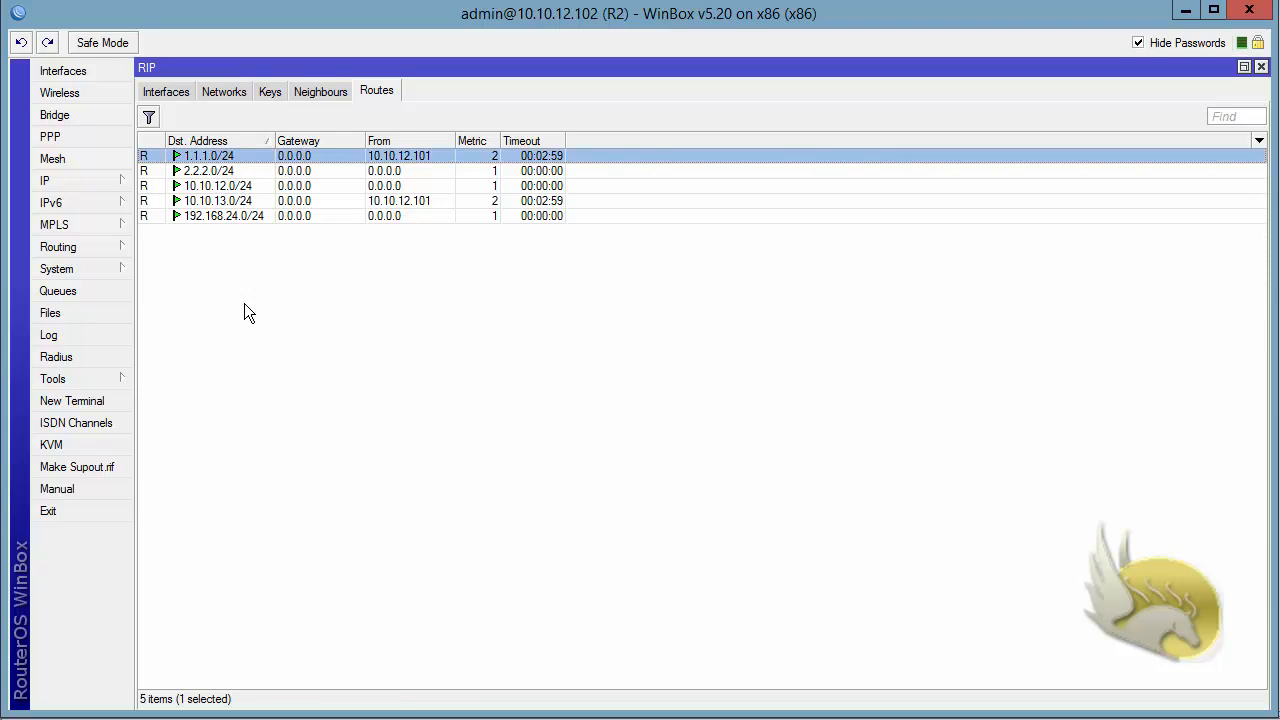
click(228, 201)
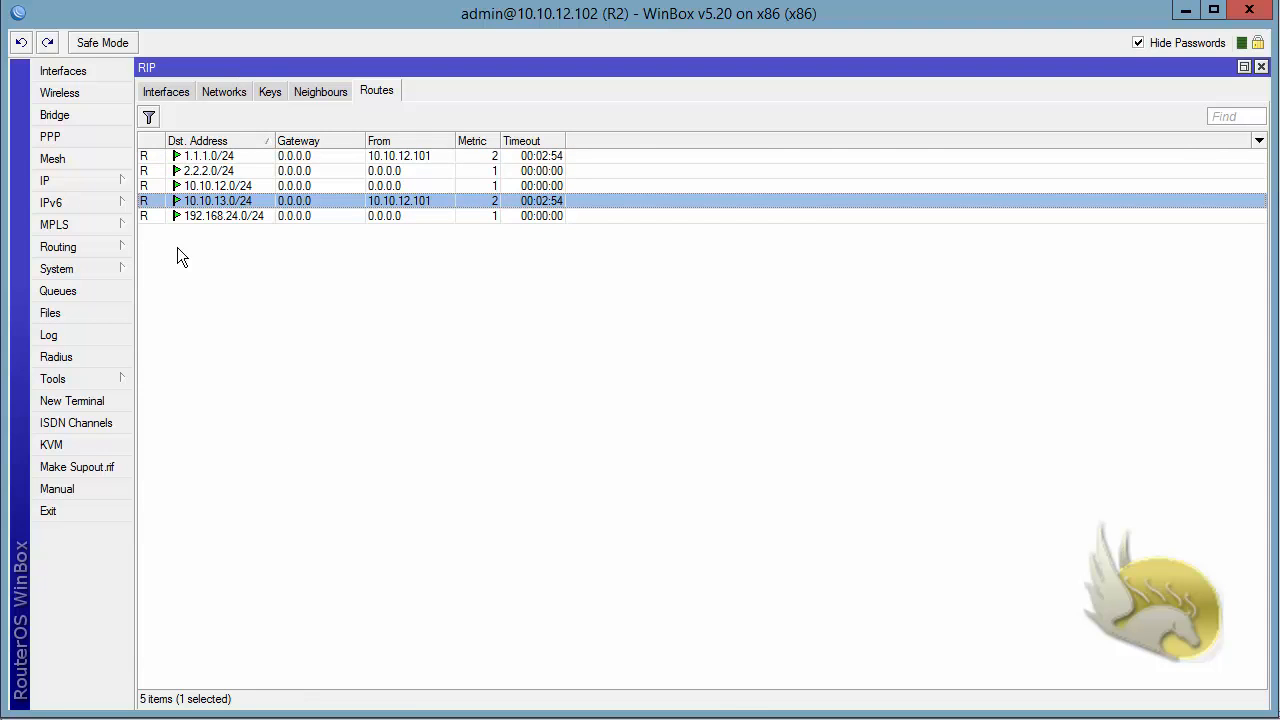
Open R2's IP route list and inspect the 10.10.13.0/24 route
click(110, 184)
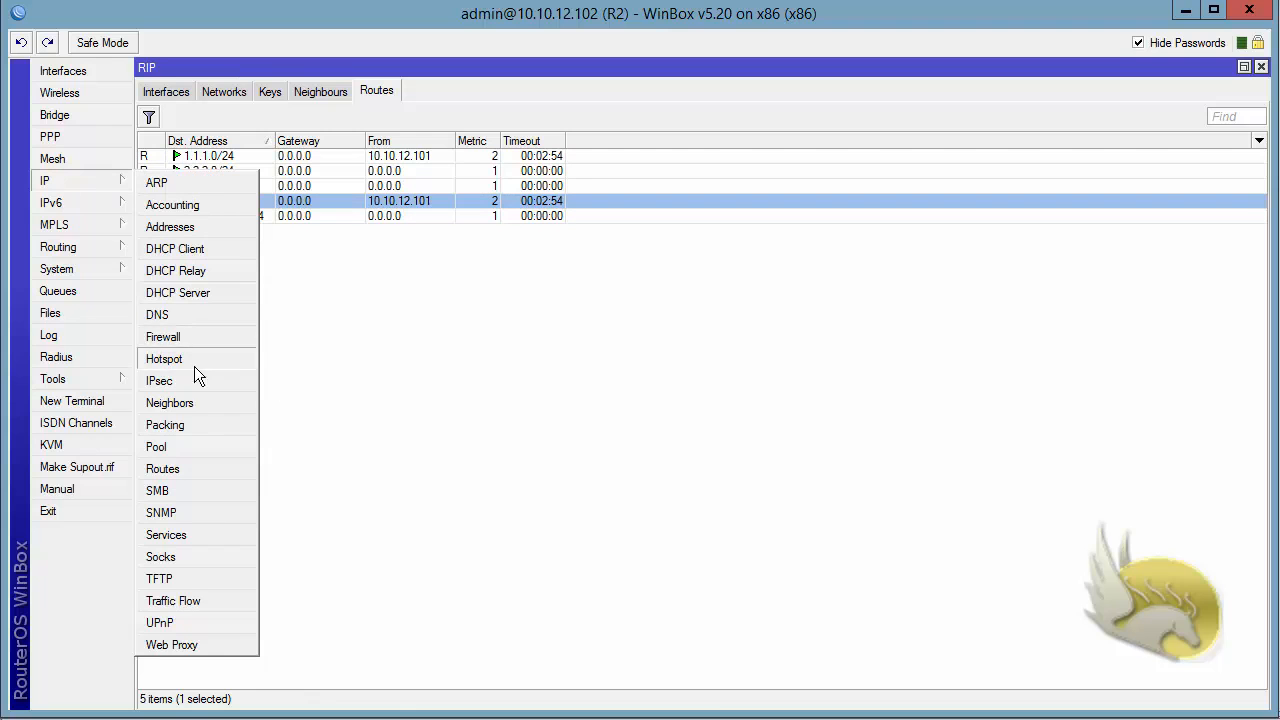
click(211, 469)
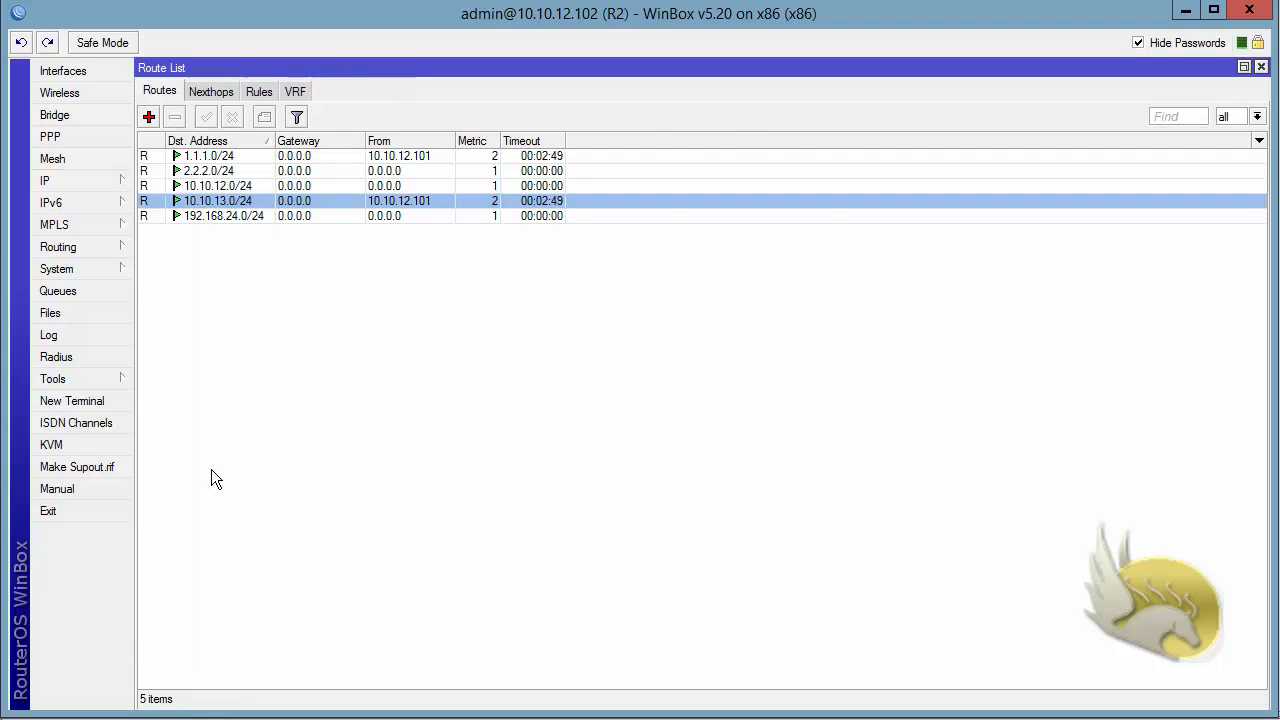
click(152, 201)
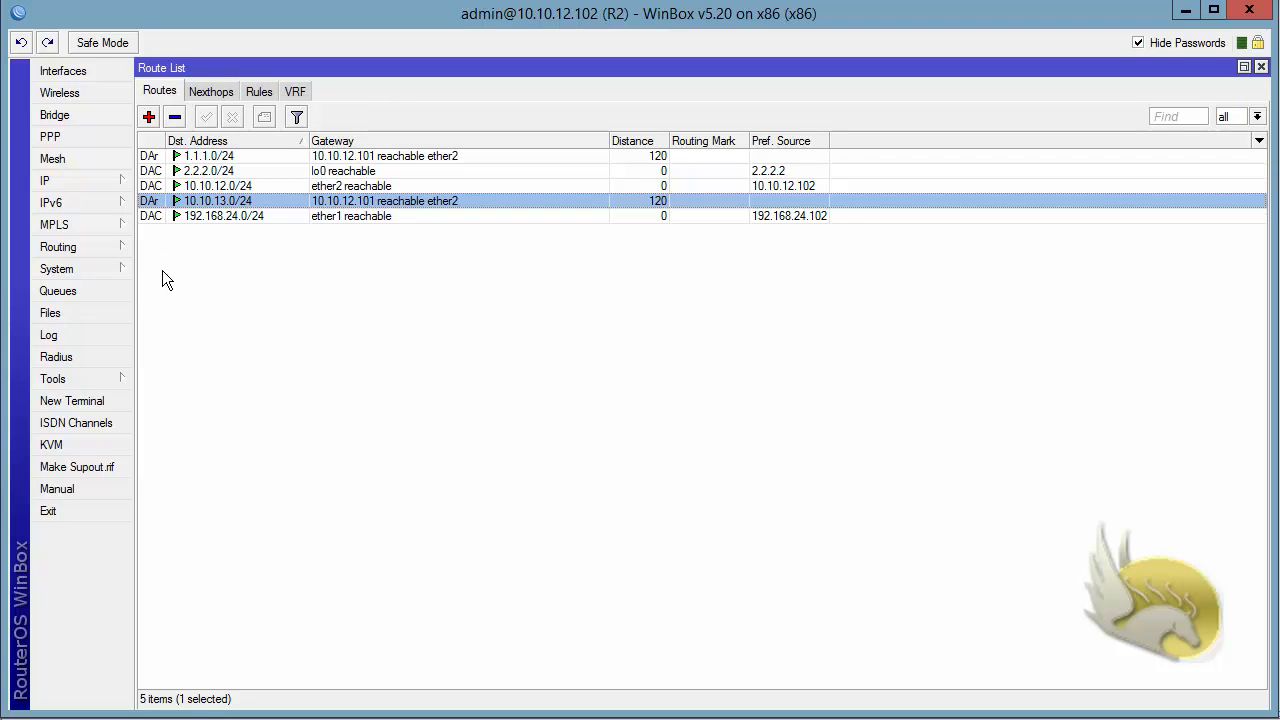
Check R2's 1.1.1.0/24 route alongside 10.10.13.0/24, and ping 1.1.1.1 from R2
ctrl+click(158, 157)
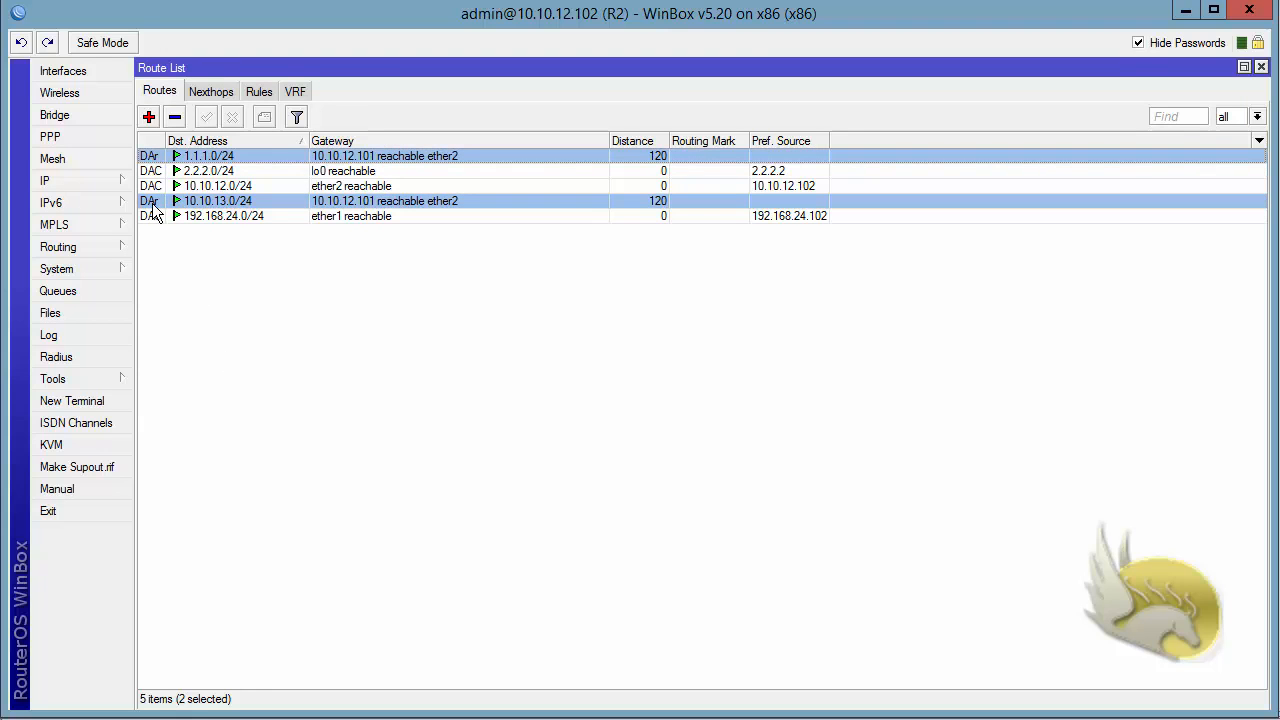
mouse_move(154, 206)
click(106, 375)
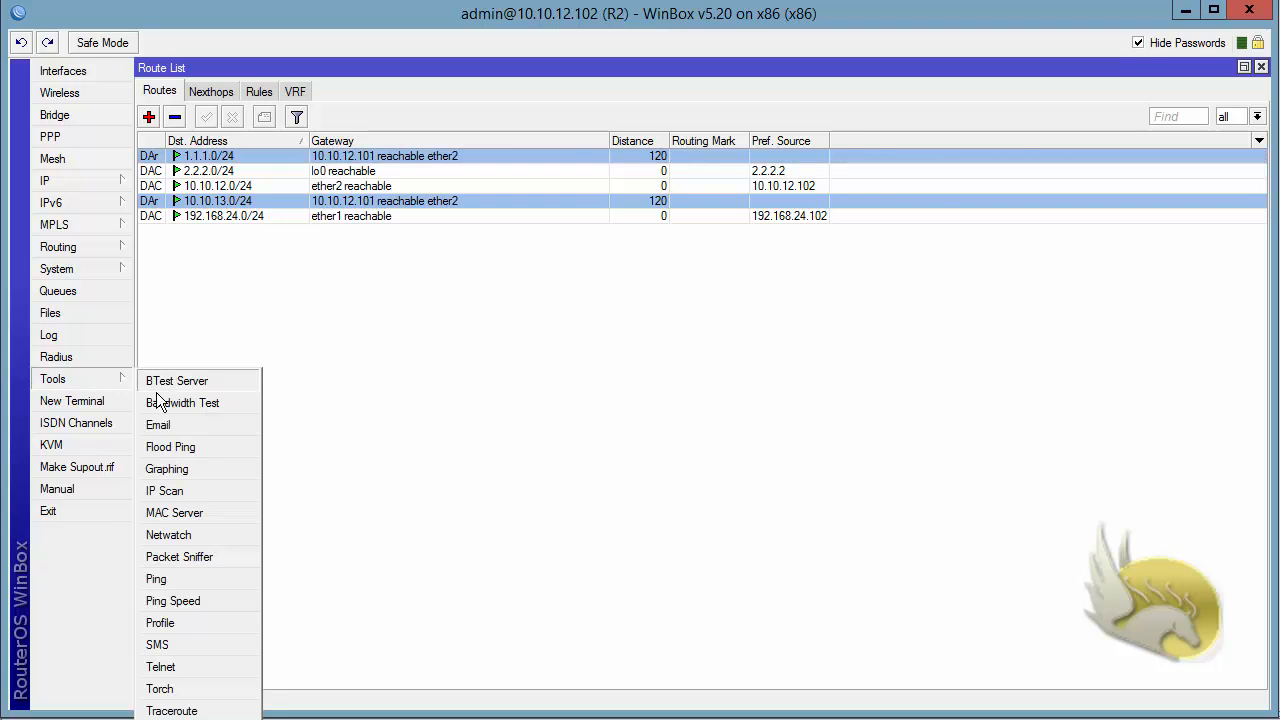
click(162, 579)
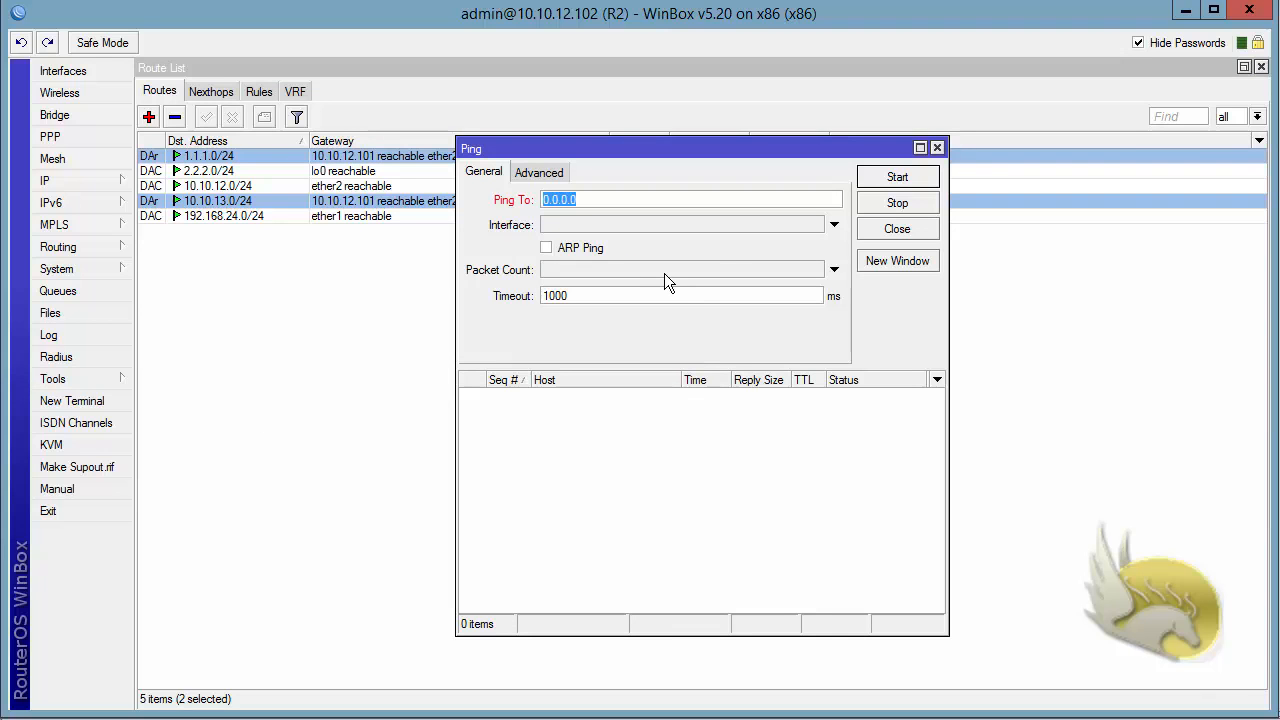
text(1.1.1.1)
click(879, 180)
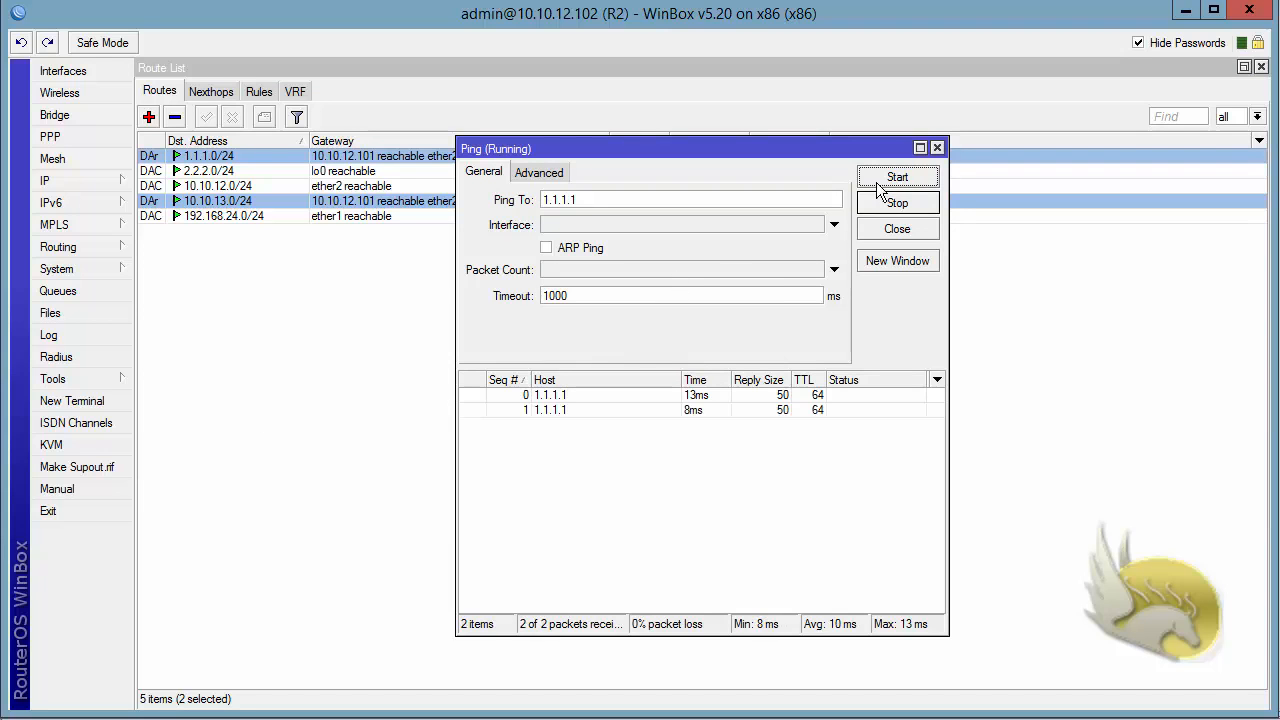
click(876, 203)
Ping 1.1.1.1 again from R2 using source address 2.2.2.2, and inspect the 2.2.2.0/24 entry in R1's RIP routes
click(540, 173)
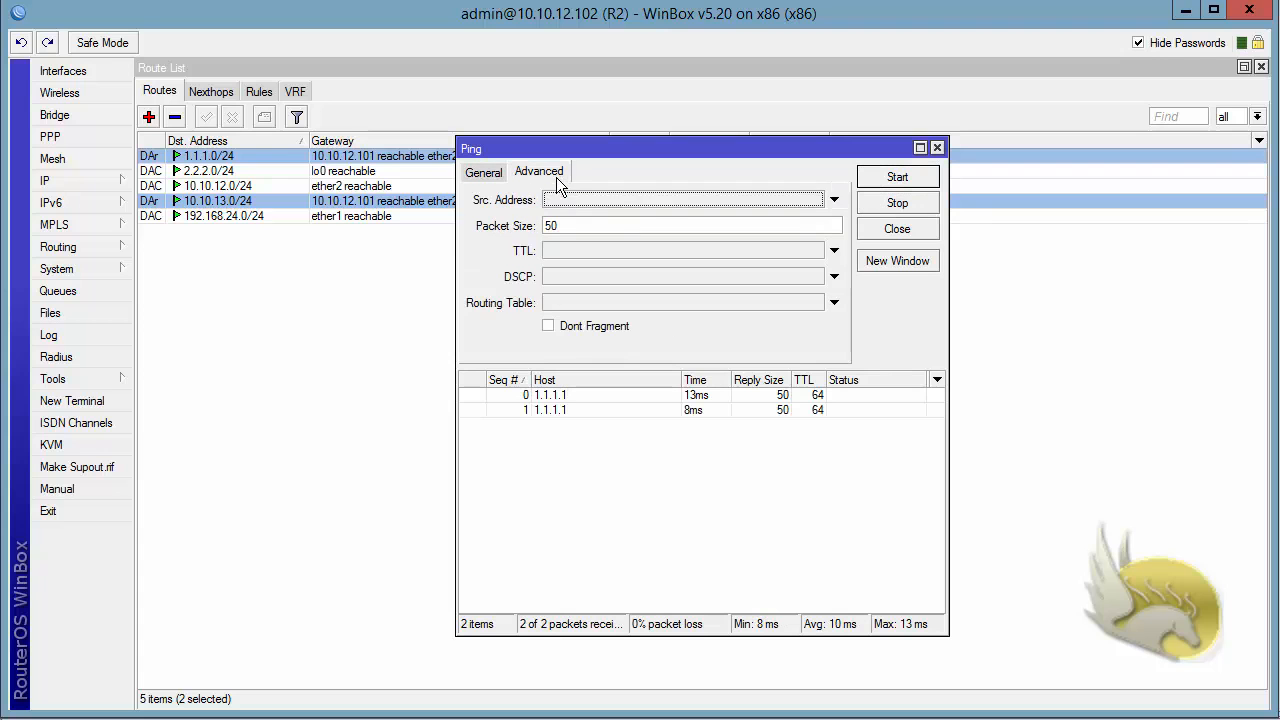
click(566, 197)
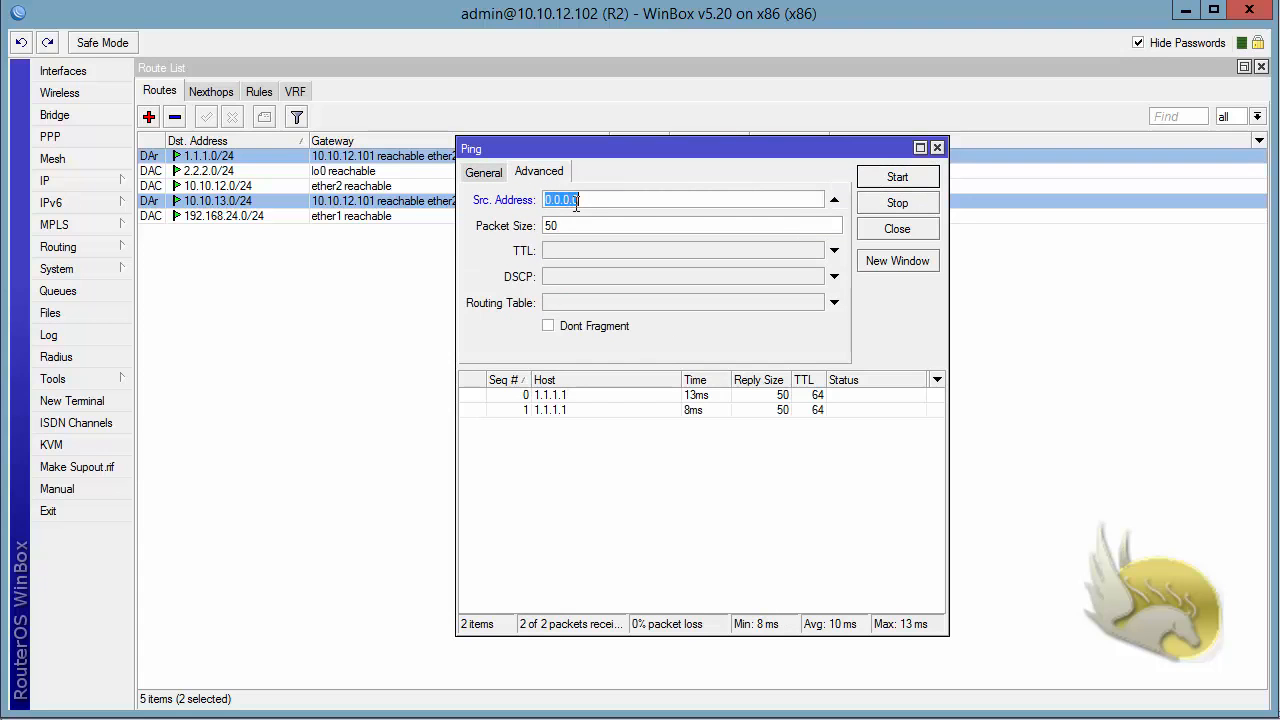
text(2.2.2.2)
click(880, 178)
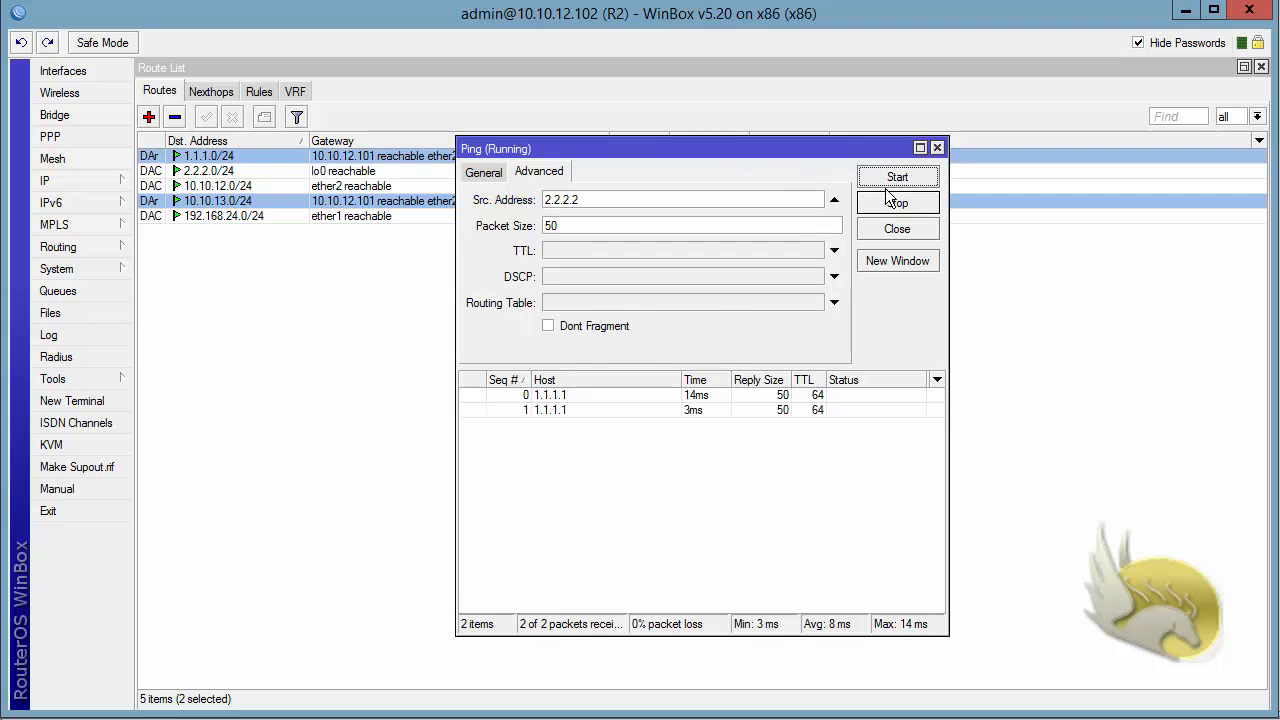
click(894, 205)
click(937, 148)
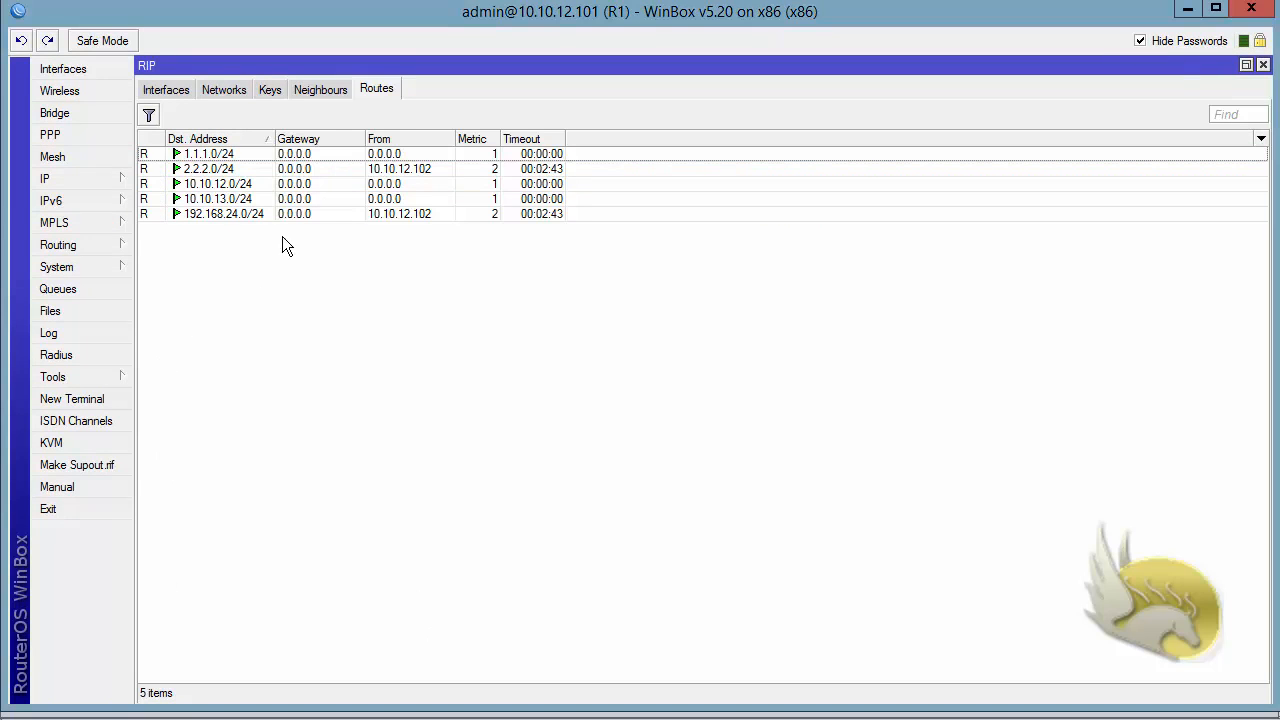
click(214, 170)
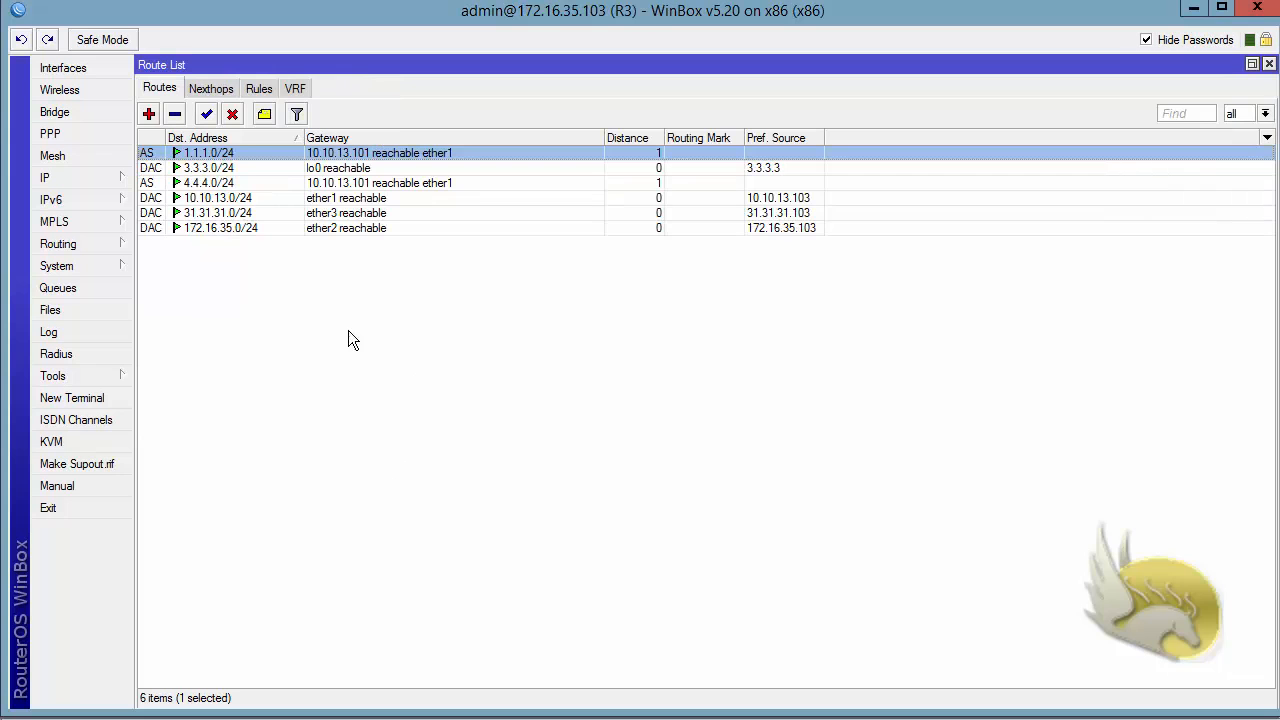
Delete the static routes 1.1.1.0/24 and 4.4.4.0/24 from R3's route list
click(162, 184)
ctrl+click(167, 155)
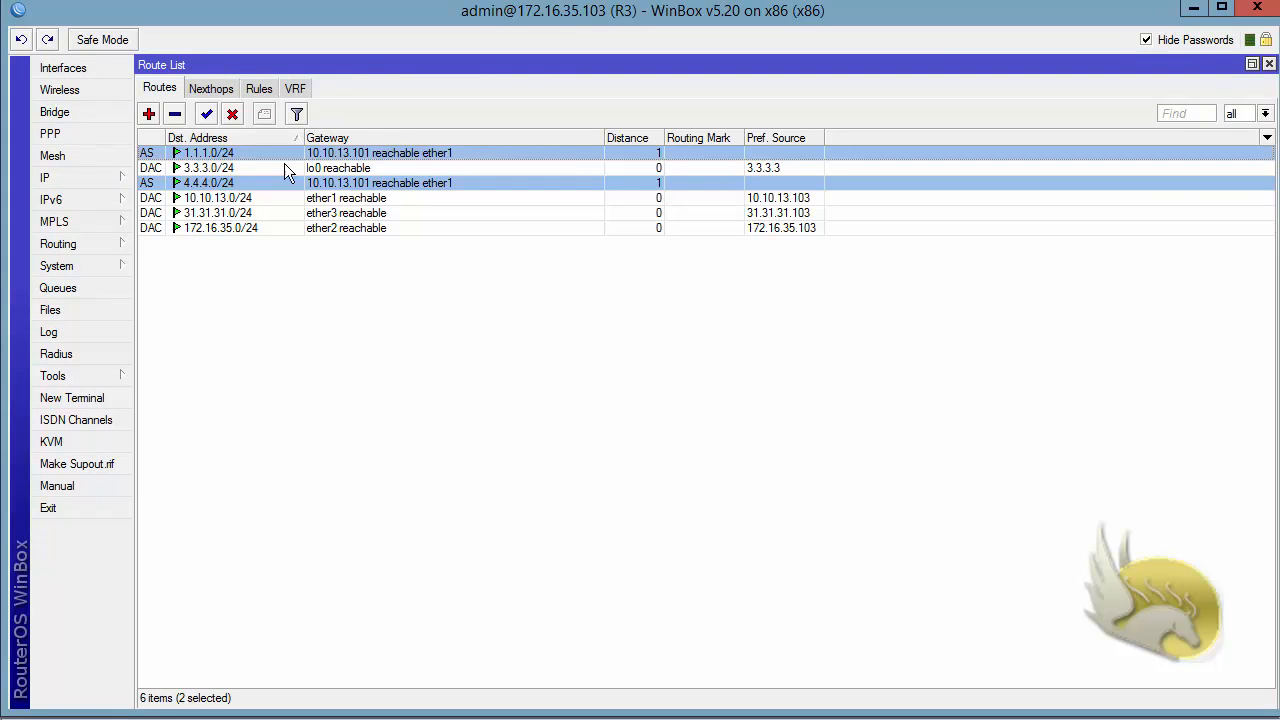
click(174, 114)
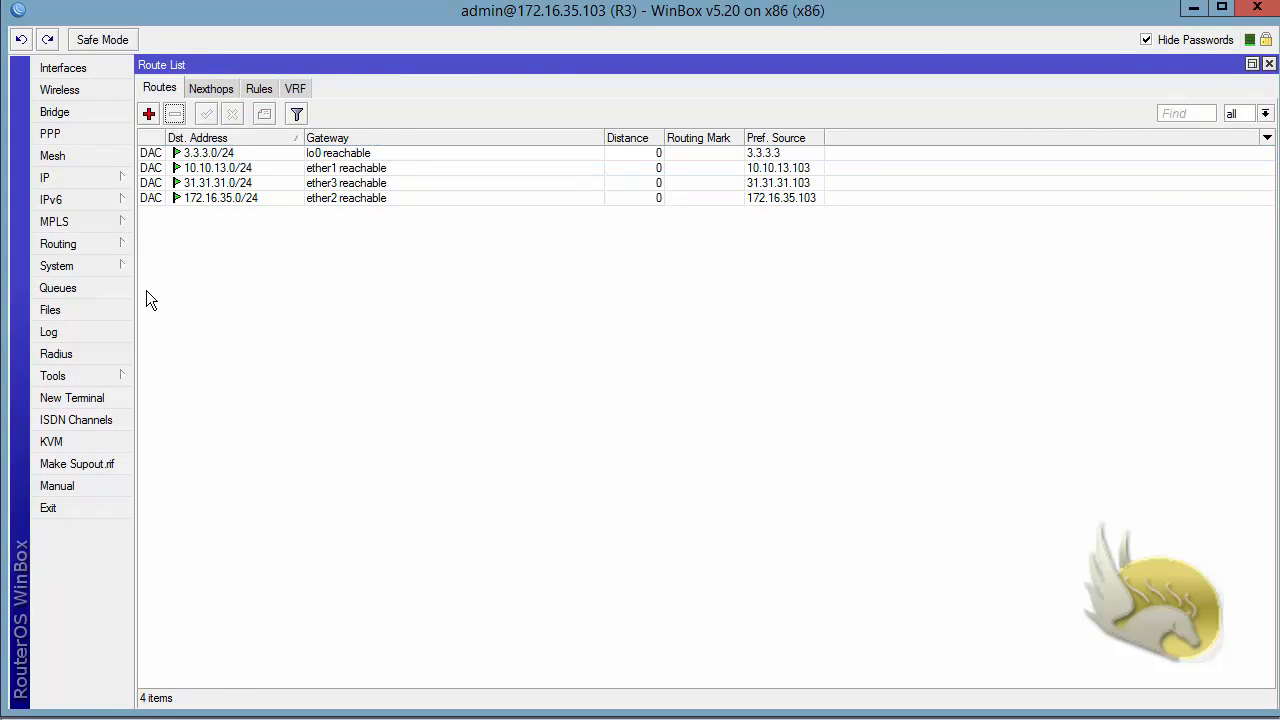
Open the RIP networks on R3 and add 10.10.13.0/24
click(75, 243)
click(193, 443)
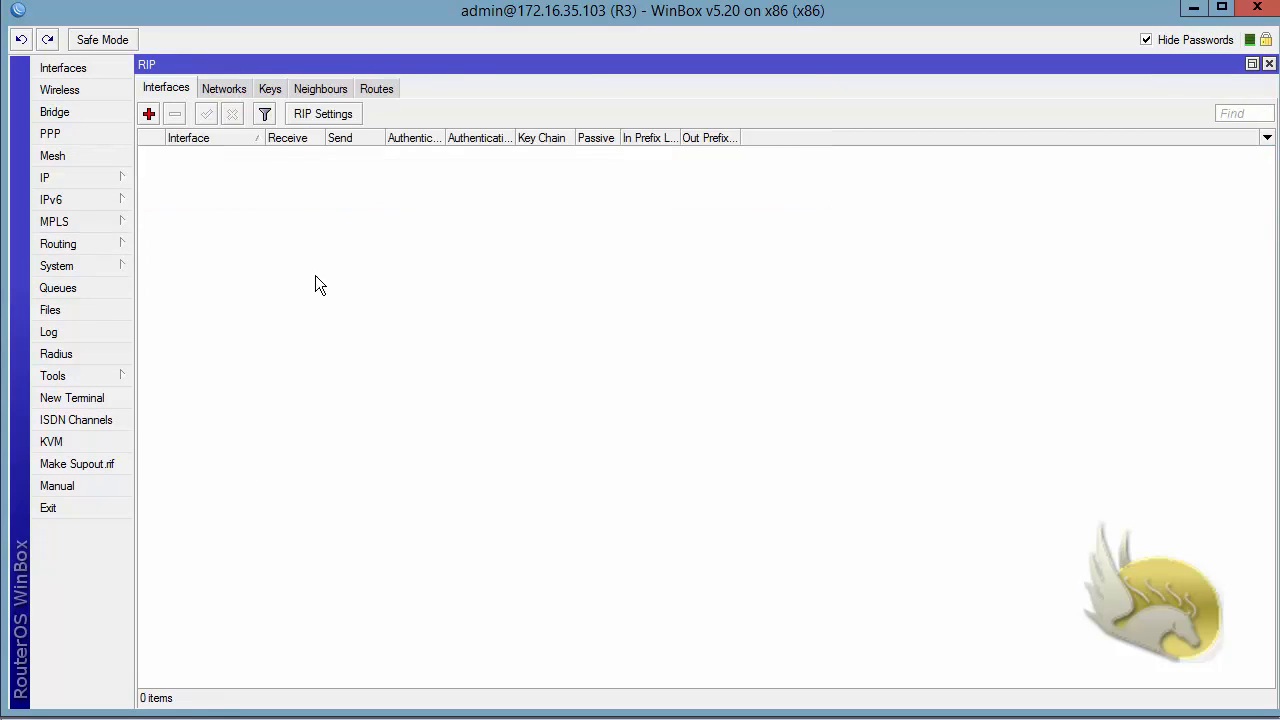
click(221, 90)
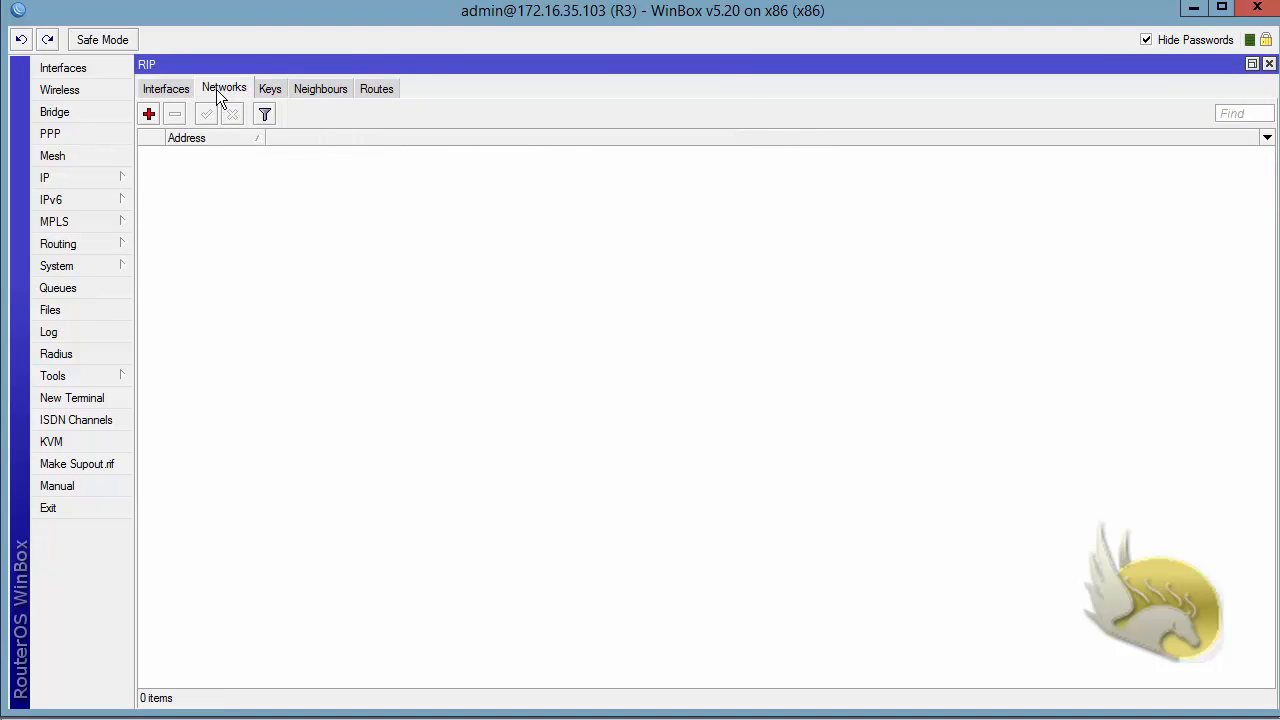
click(149, 114)
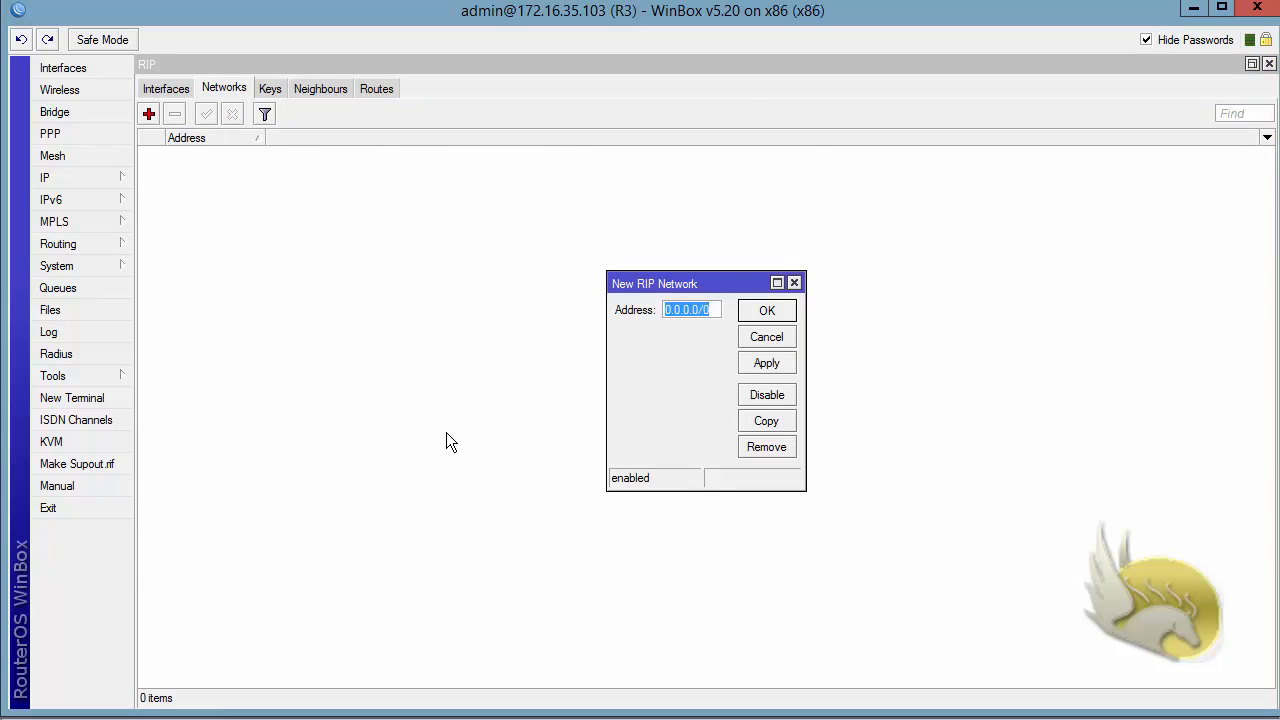
text(10.10.13.0)
text(/24)
key(Return)
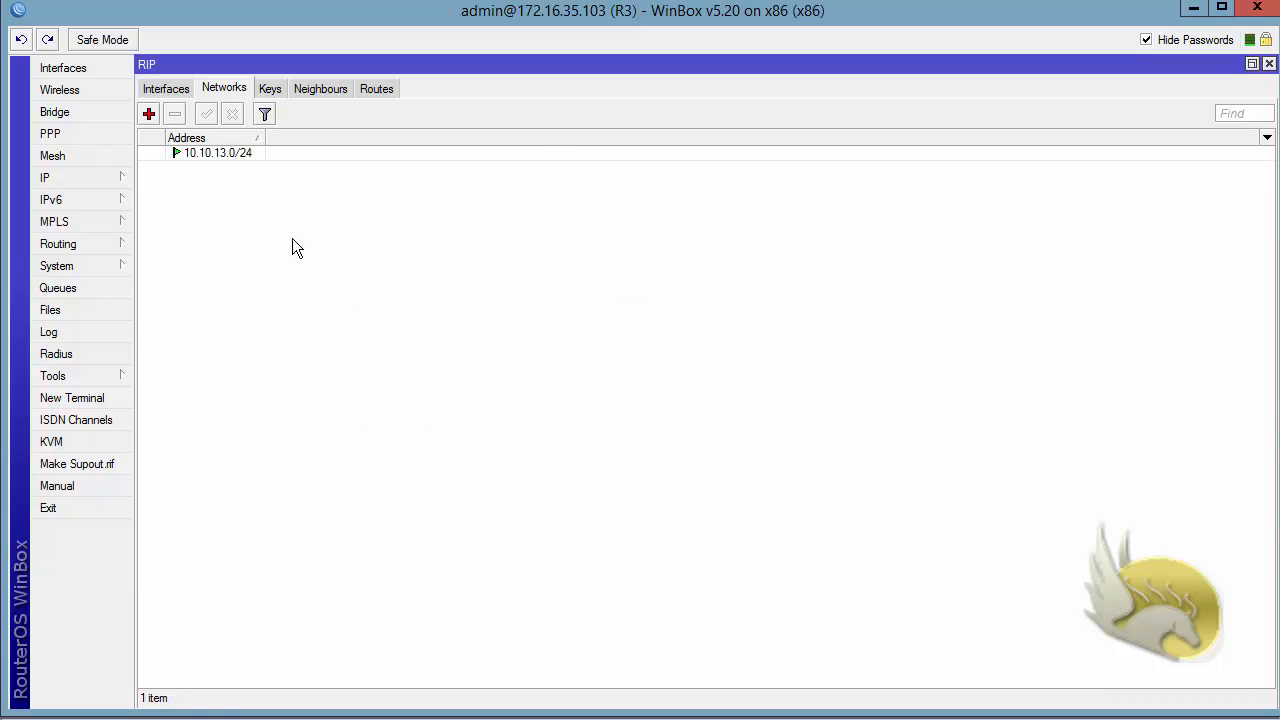
Add the networks 3.3.3.0/24 and 172.16.35.0/24 to RIP on R3
click(149, 114)
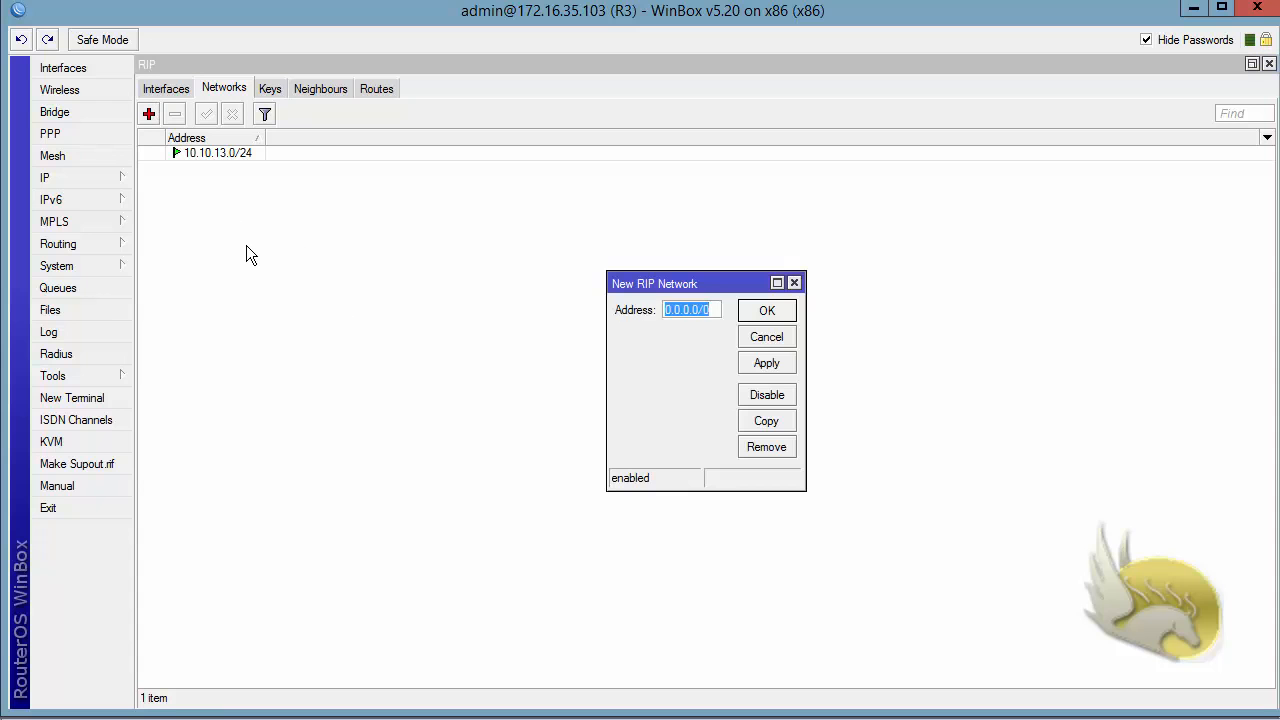
text(3.3.3.0/24)
key(Return)
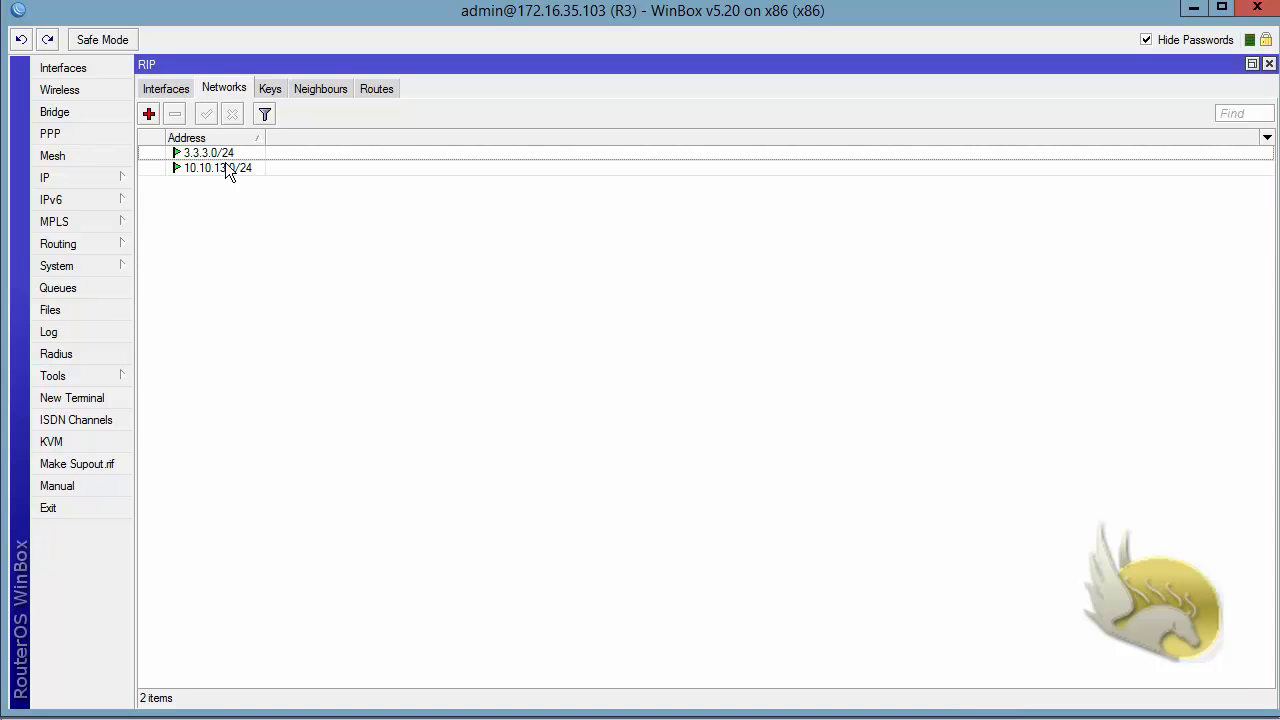
click(149, 114)
text(1)
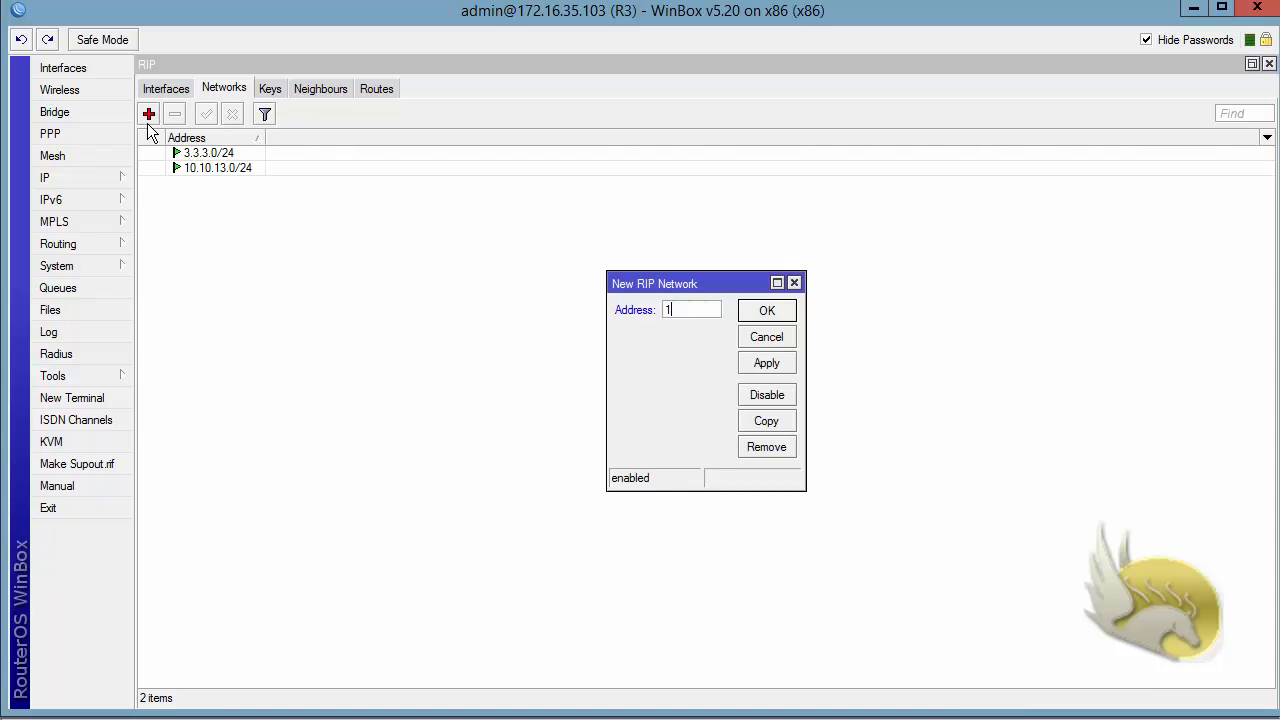
text(72.16.35.0.)
key(BackSpace)
text(/24)
key(Return)
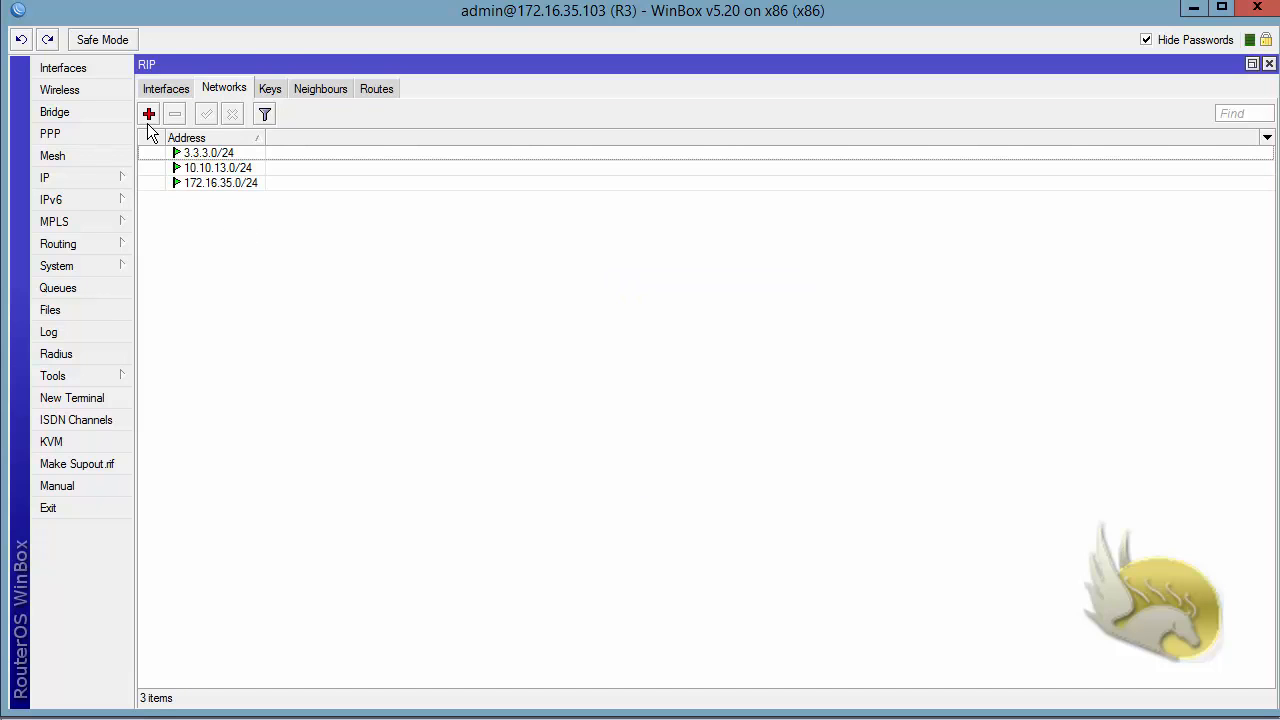
Examine R3's RIP routes, checking the 2.2.2.0/24 entry
click(370, 89)
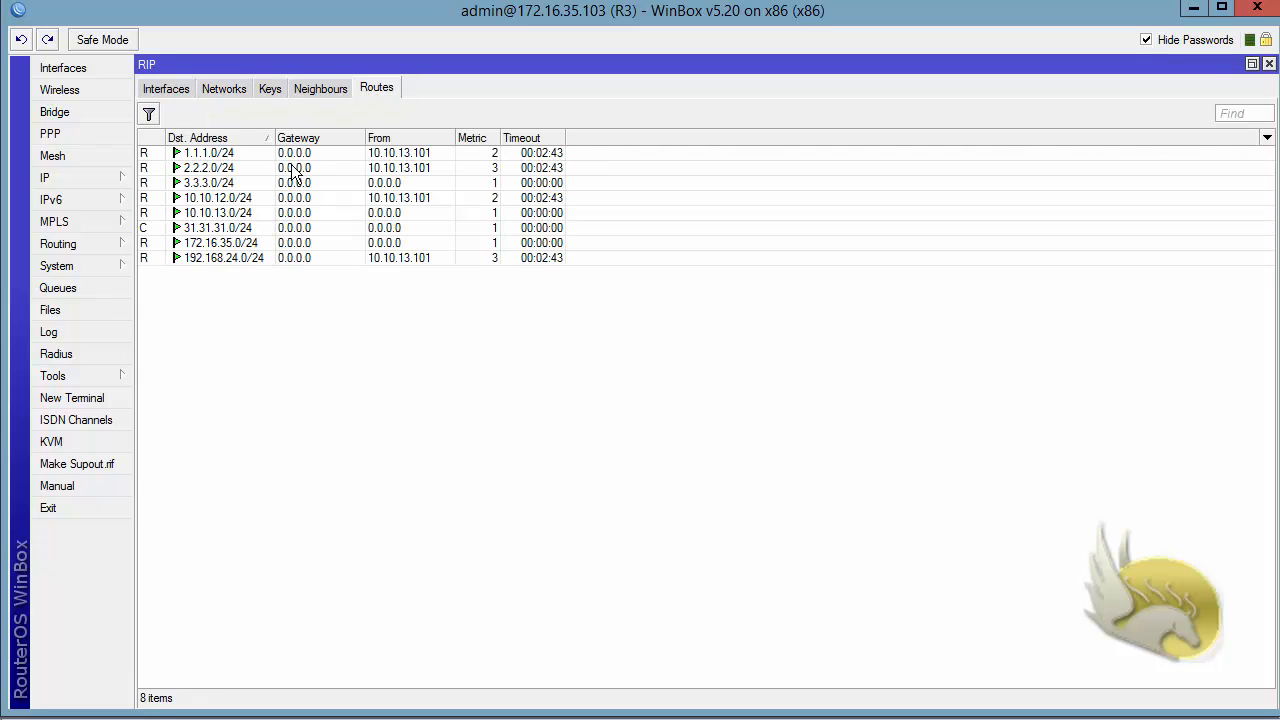
click(231, 171)
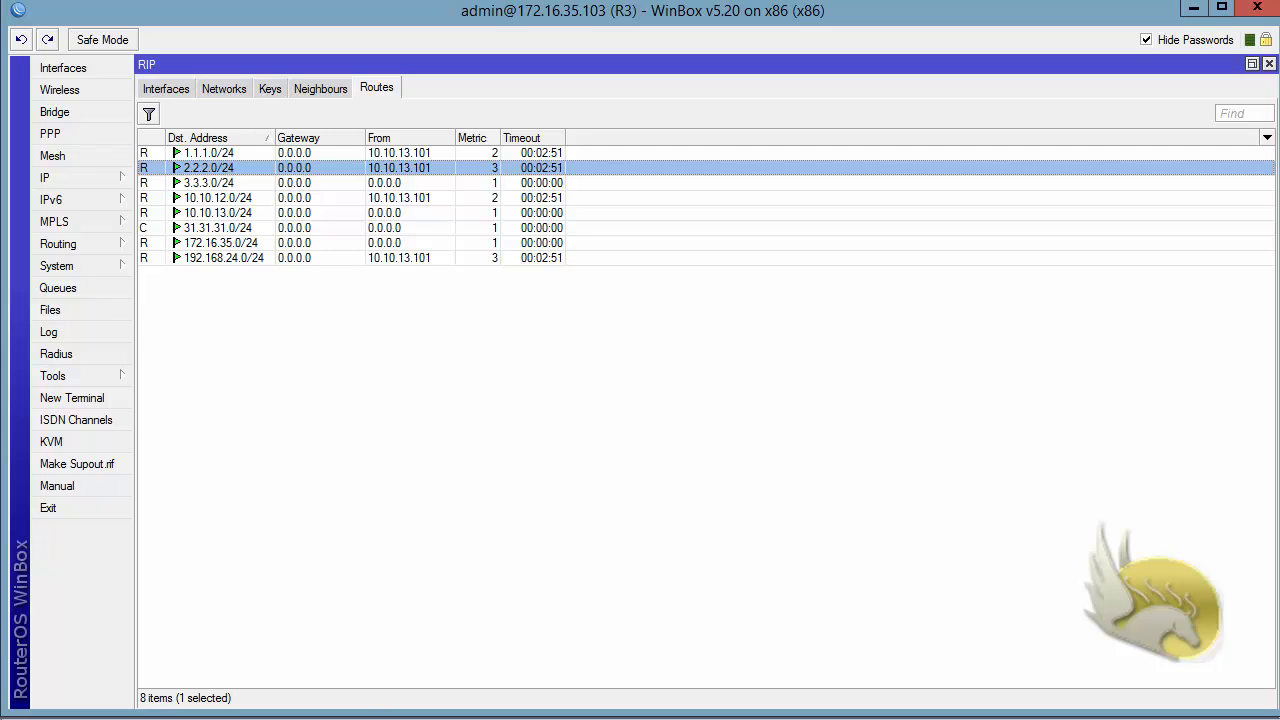
Switch to the Paint topology diagram and undo the marks drawn around the VLAN 12, VLAN 13 and VLAN 24 networks
key(alt+Tab)
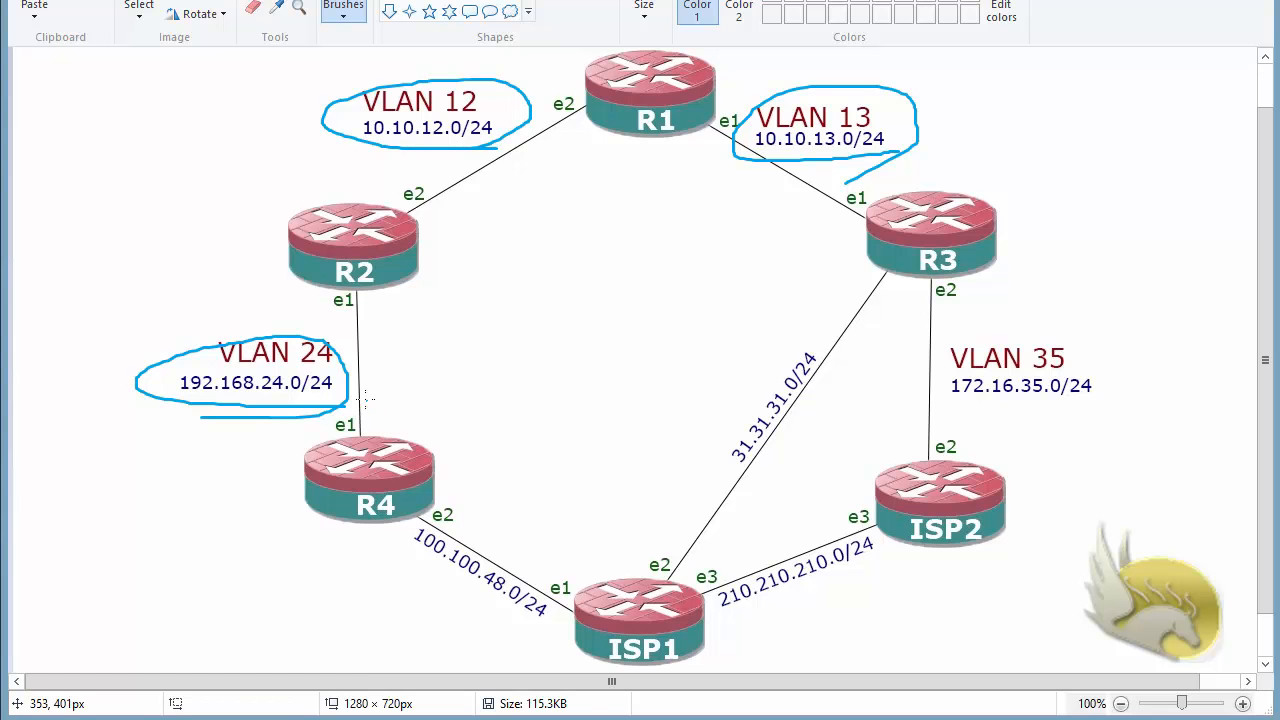
key(ctrl+z)
key(ctrl+z)
key(ctrl+z)
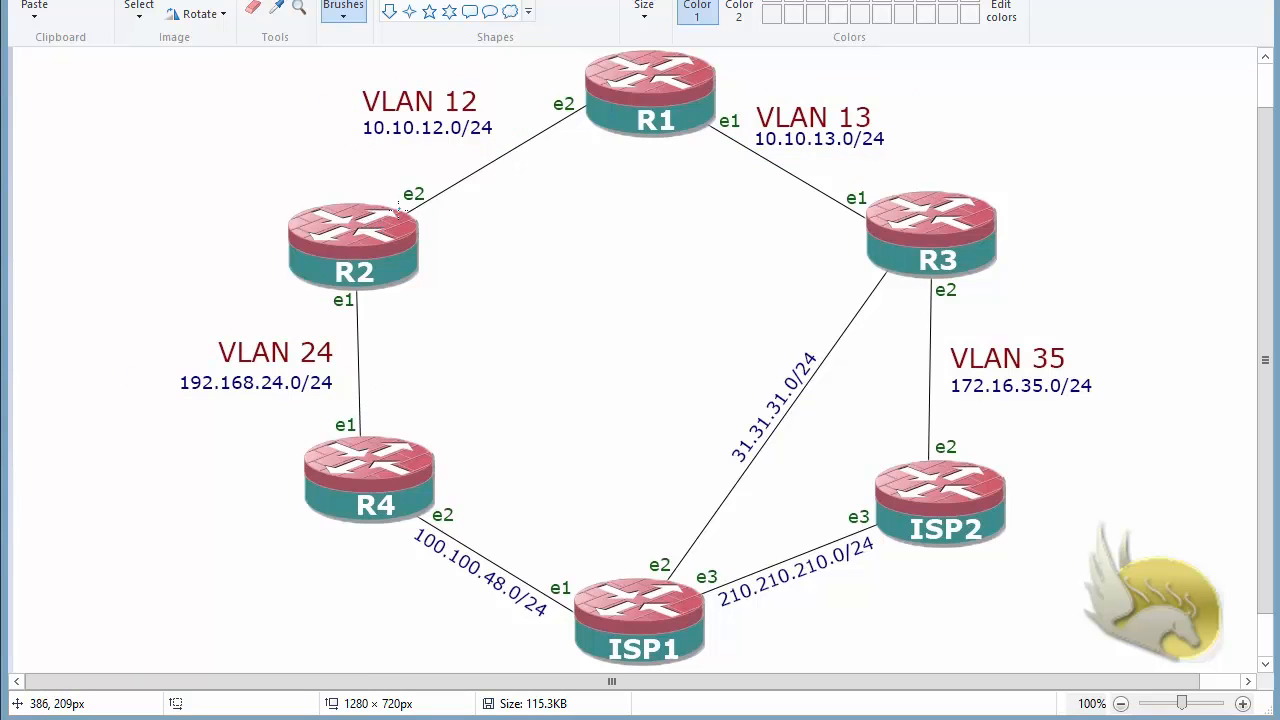
Draw the freehand path between R3 and R2 through R1 on the topology diagram
drag(345, 226, 368, 209)
mouse_move(803, 93)
mouse_down()
mouse_move(686, 58)
mouse_move(673, 74)
mouse_move(614, 66)
mouse_move(429, 114)
mouse_move(417, 211)
mouse_move(370, 195)
mouse_move(354, 223)
mouse_up()
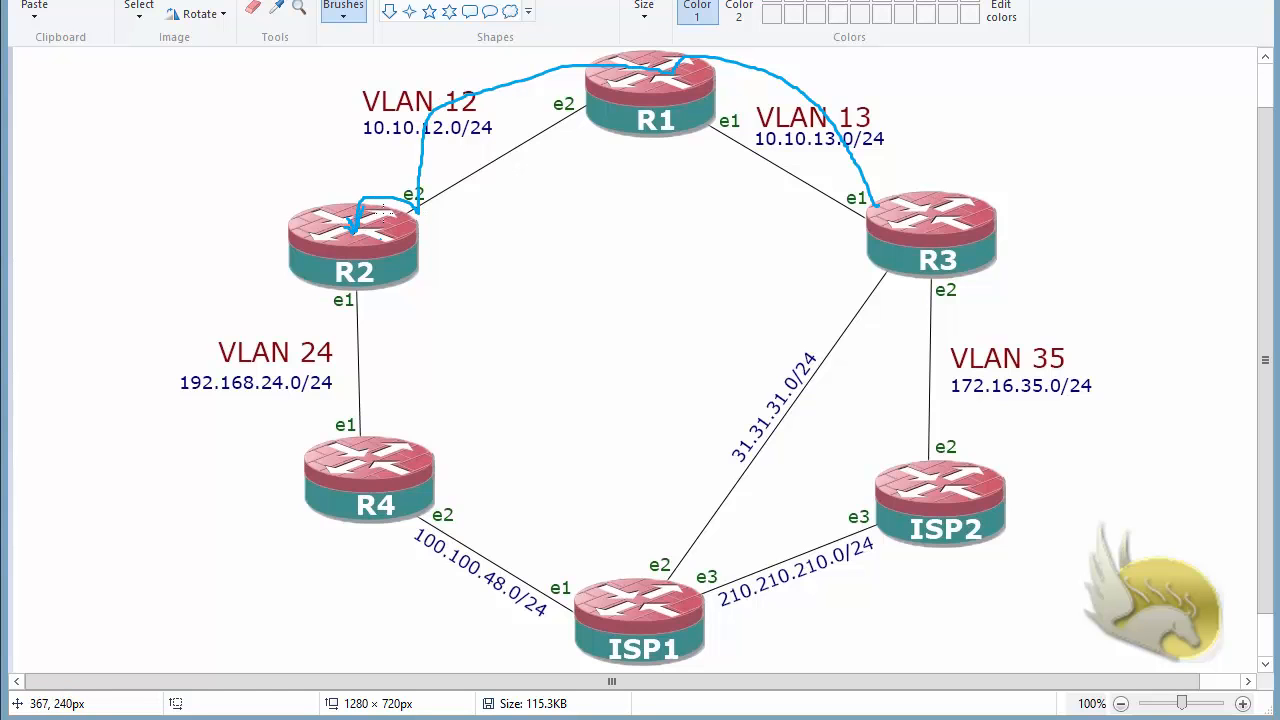
drag(340, 151, 313, 171)
Switch to R4's WinBox and delete the static route 3.3.3.0/24 from its route list
key(alt+Tab)
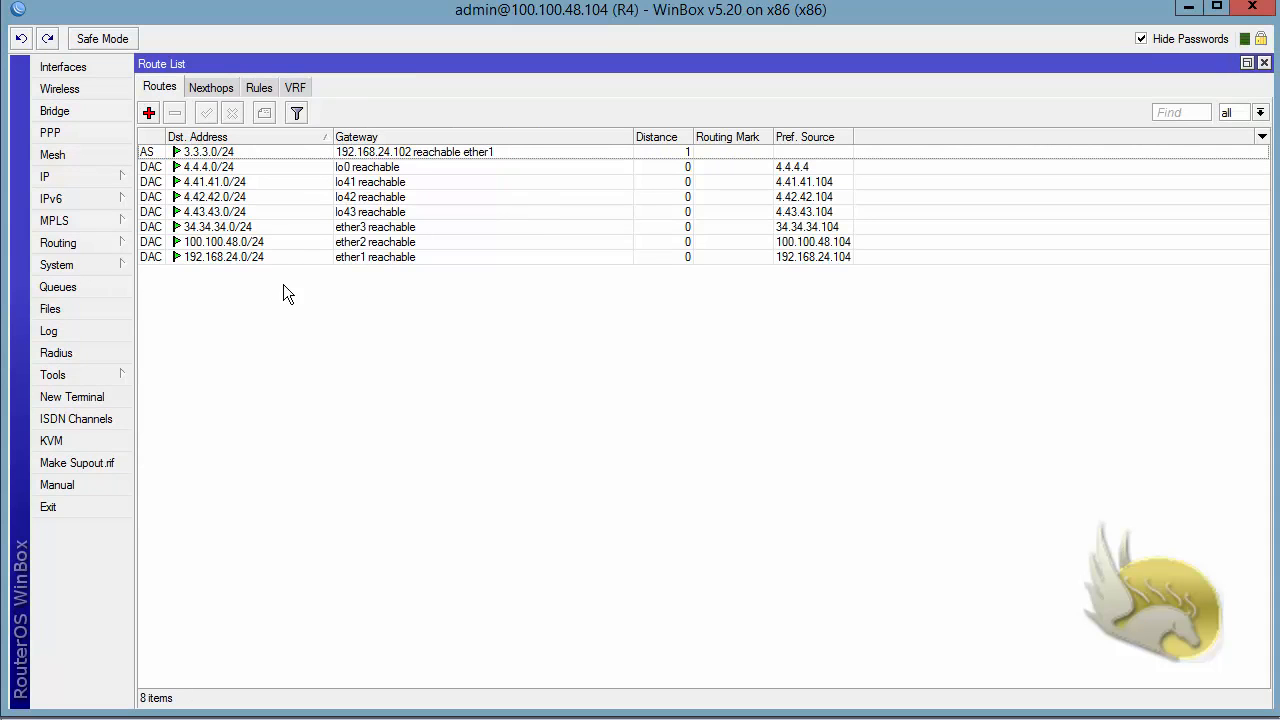
click(152, 153)
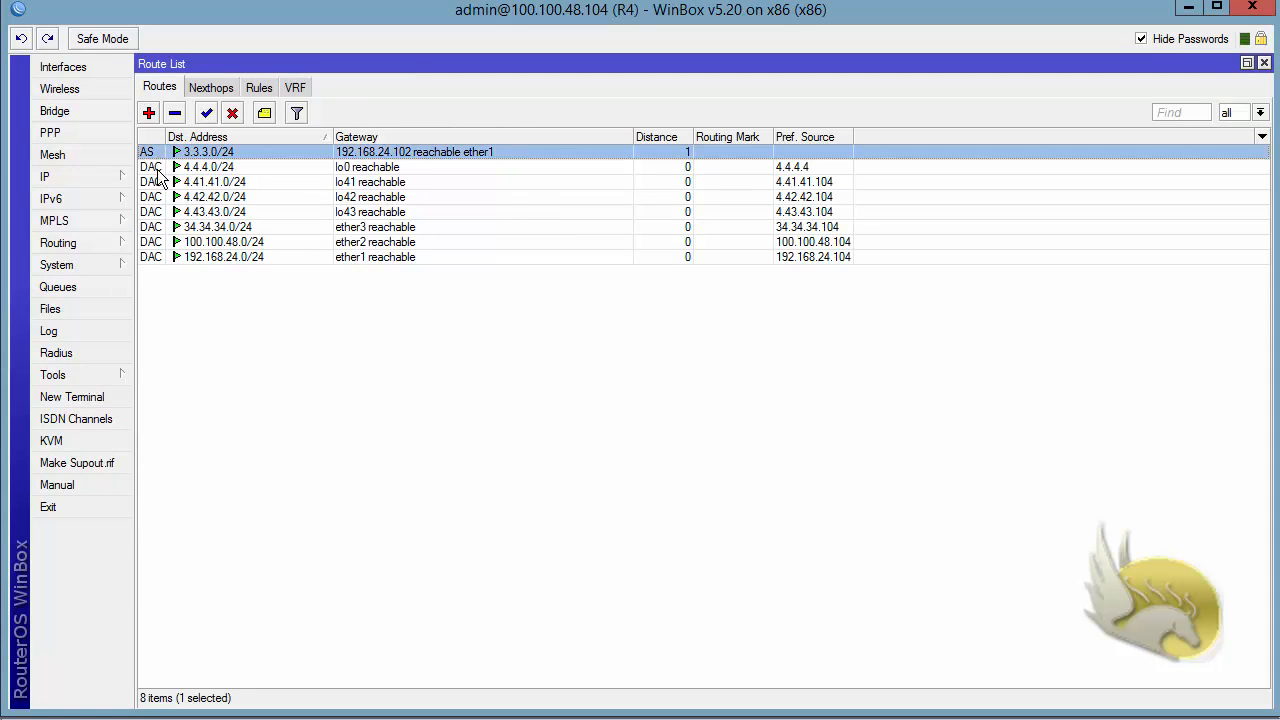
click(175, 114)
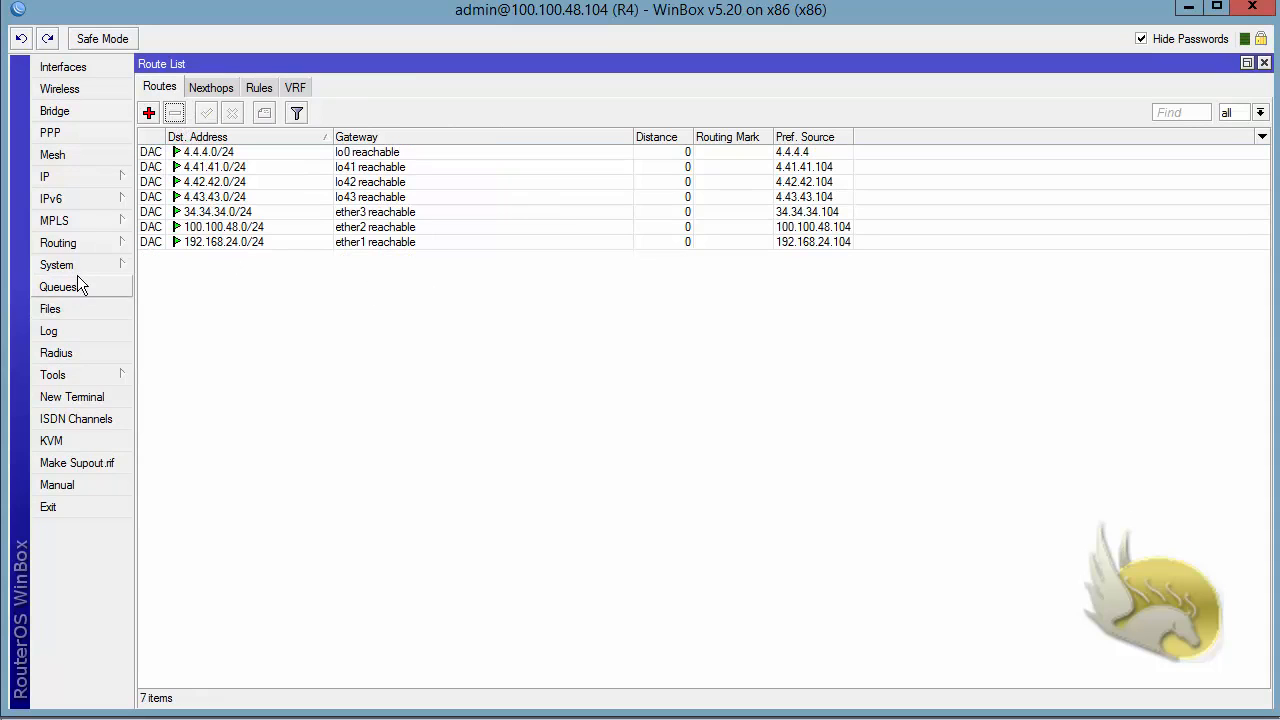
Open the RIP networks on R4 and add 192.168.24.0/24
click(82, 246)
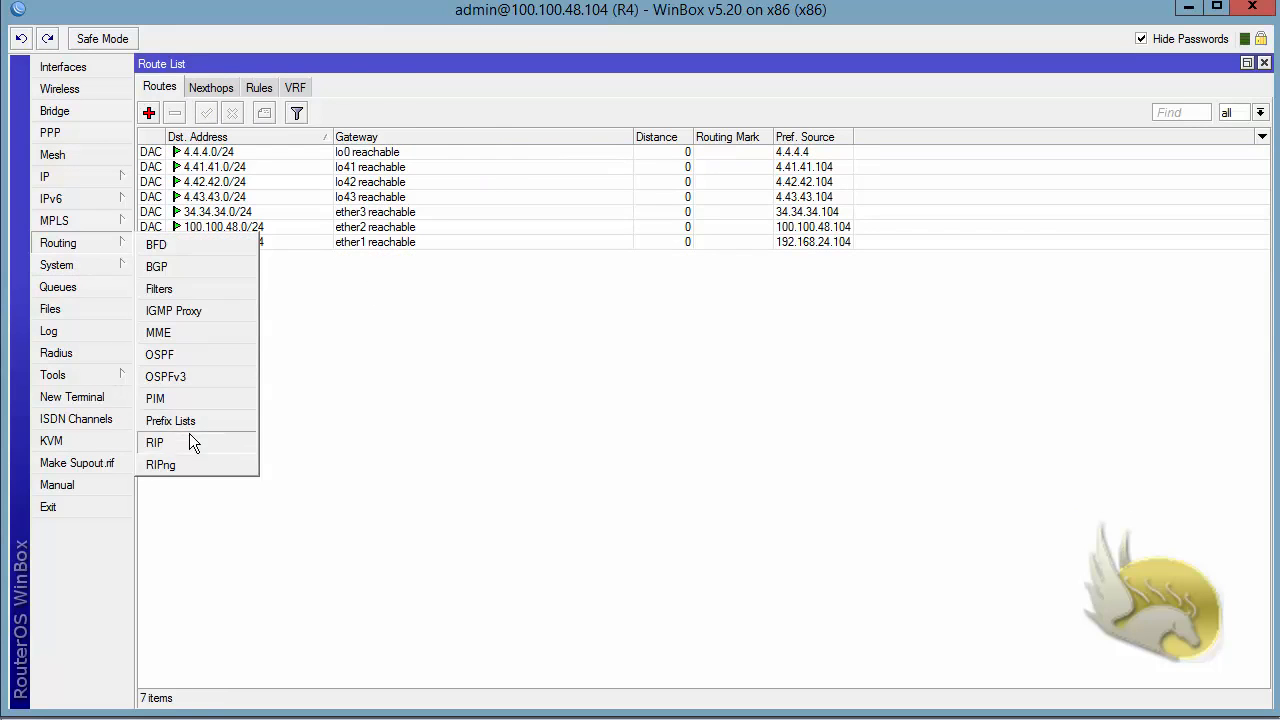
click(160, 443)
click(222, 88)
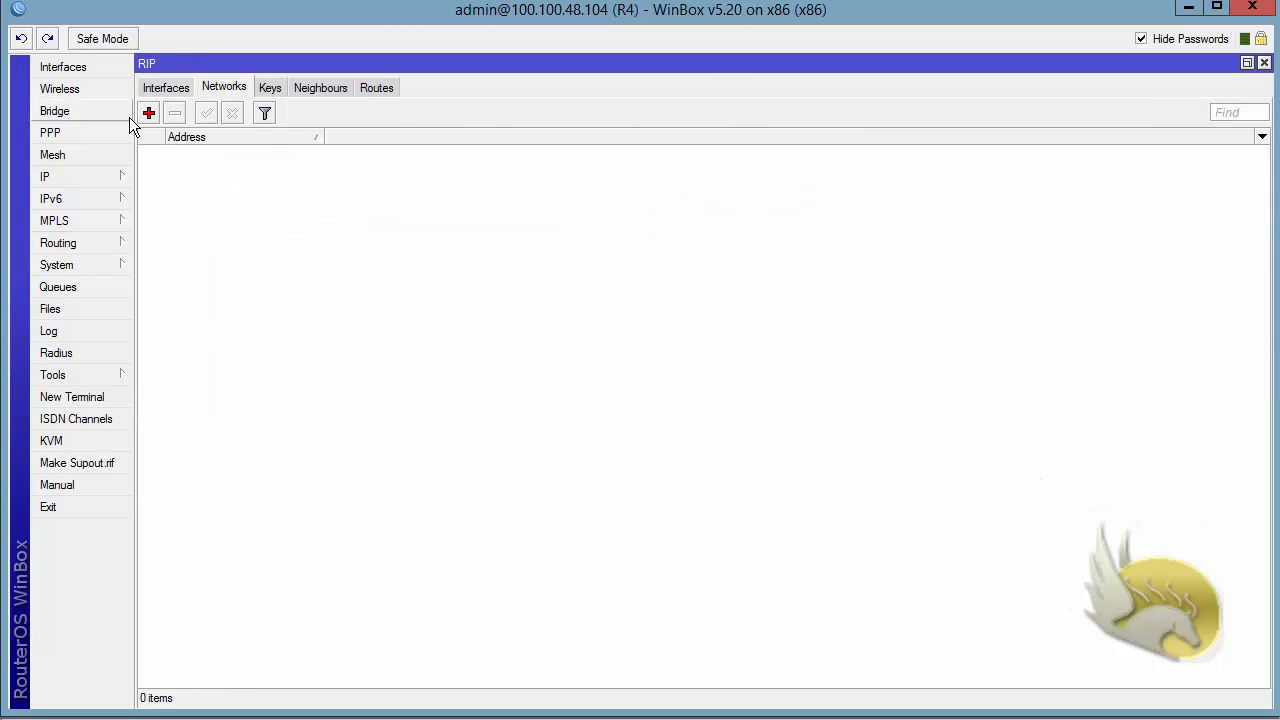
click(148, 113)
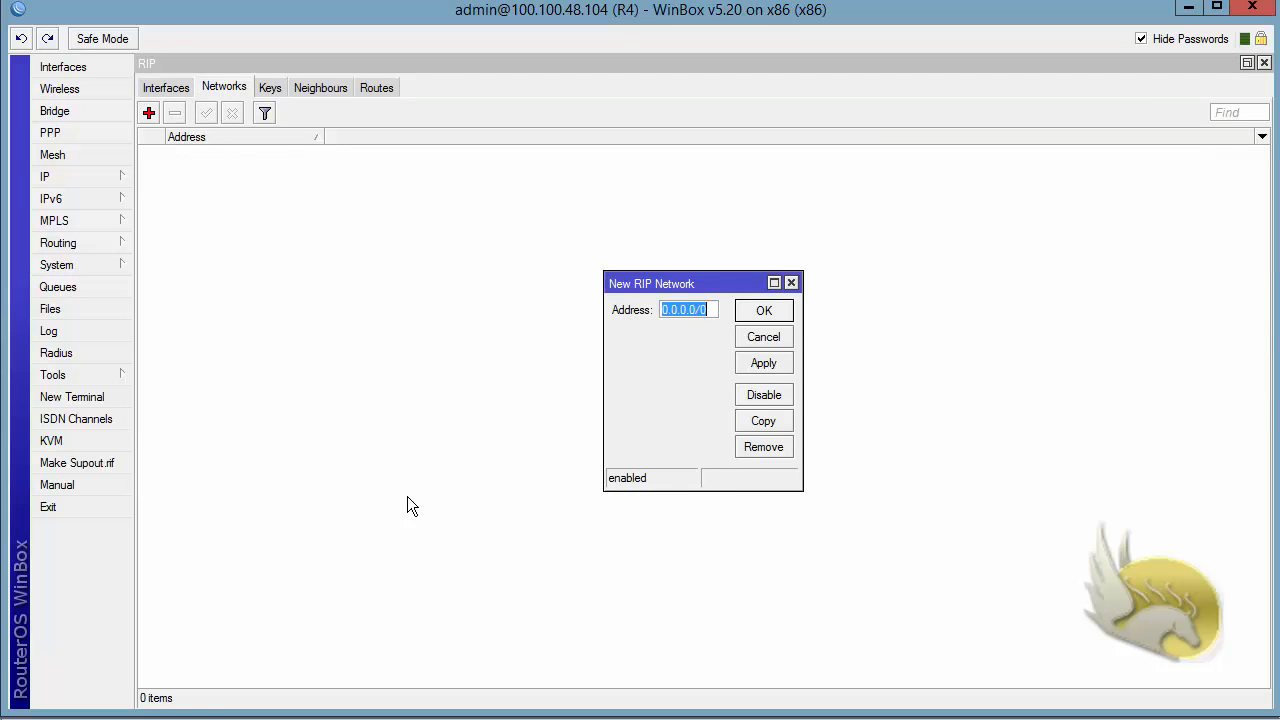
text(192.168.)
text(24.0/24)
key(Return)
Add the network 4.4.4.0/24 to RIP on R4
click(149, 113)
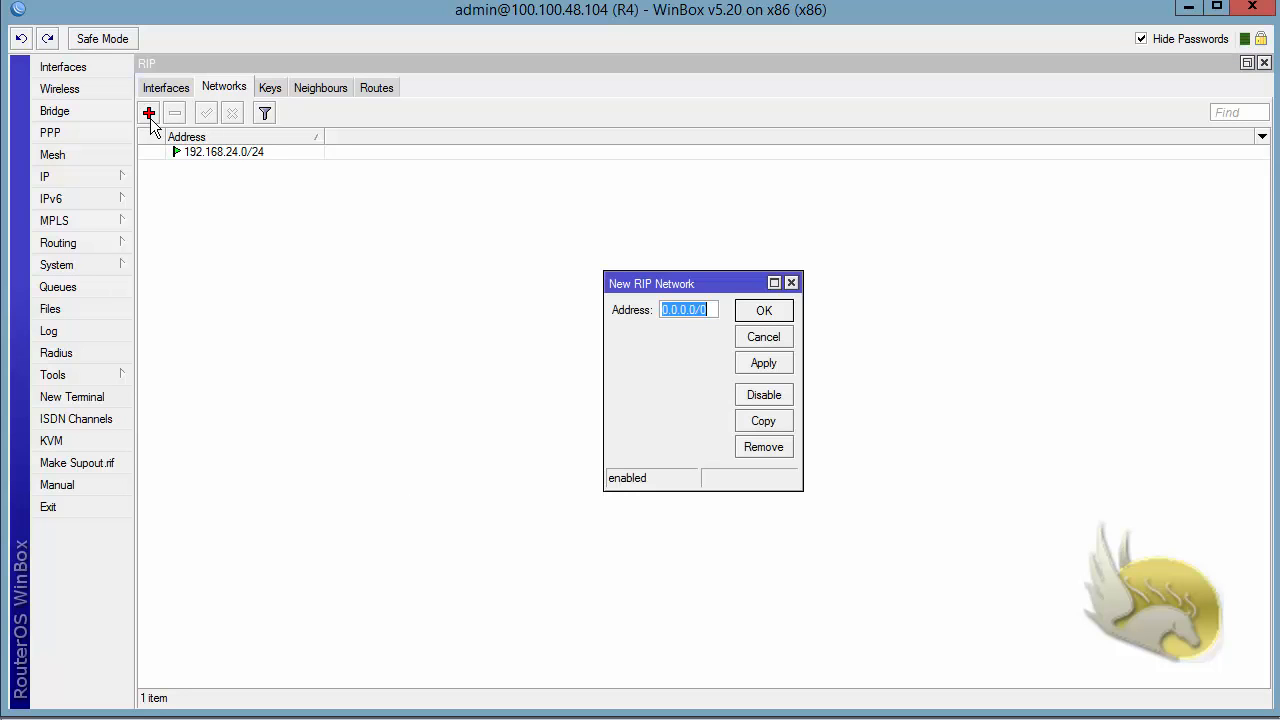
text(4.4.4.0/24)
key(Return)
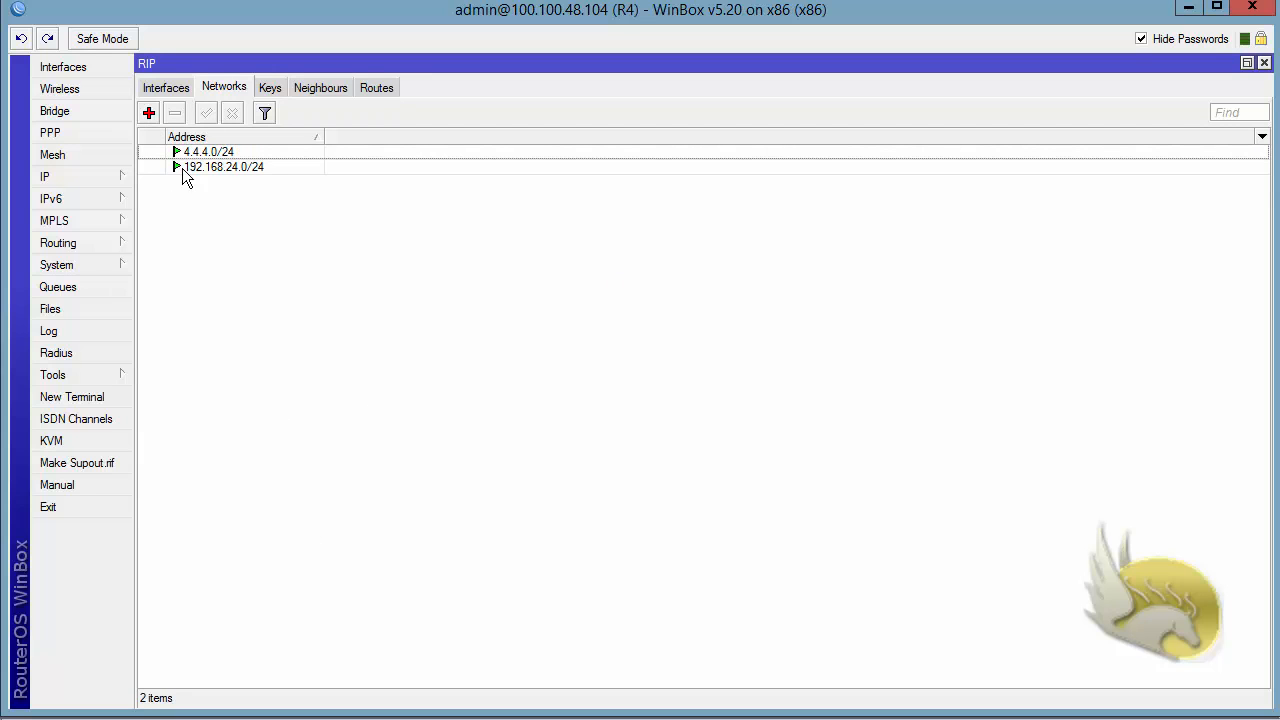
Examine R4's RIP routes, checking the 3.3.3.0/24 entry, and open the RIP interface list
click(374, 89)
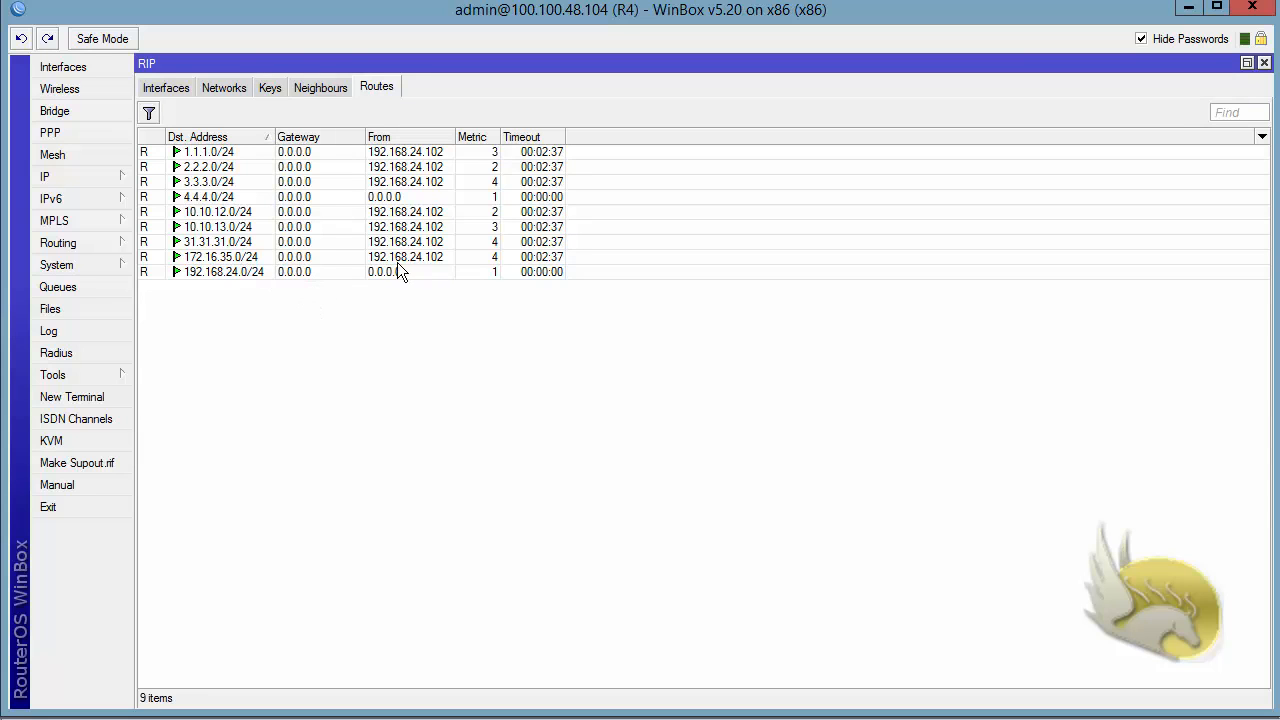
click(220, 184)
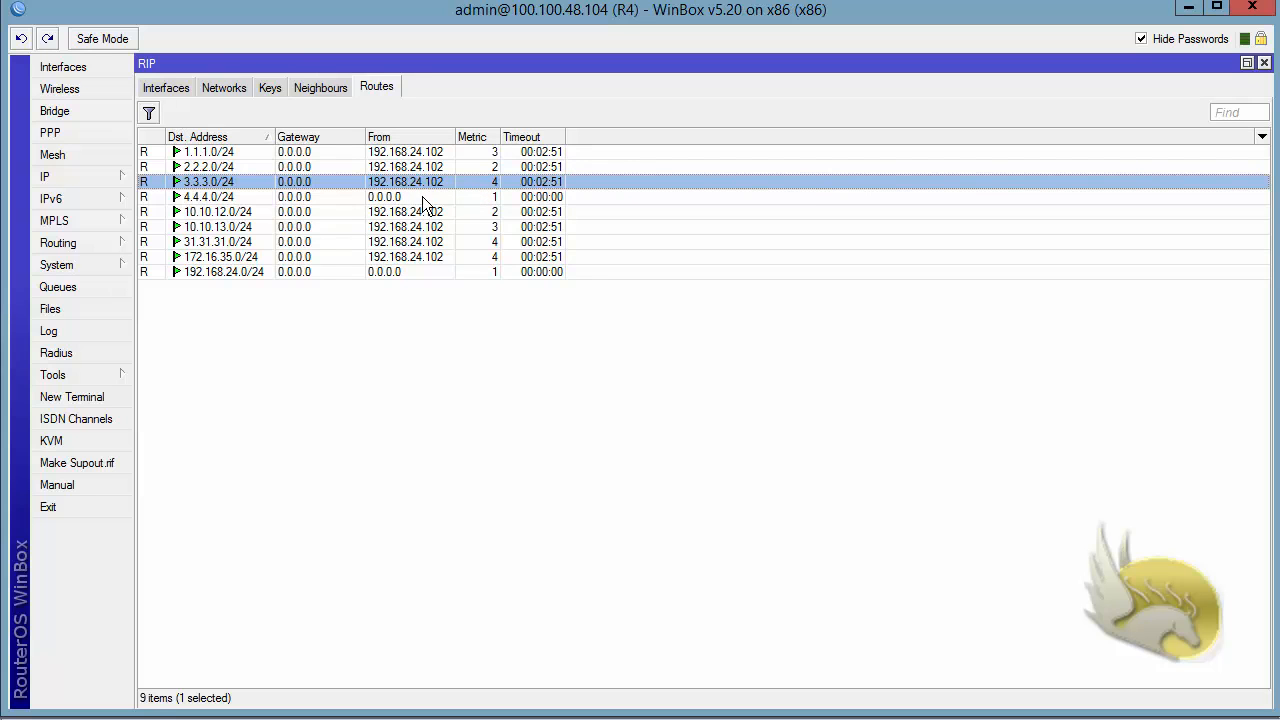
click(166, 89)
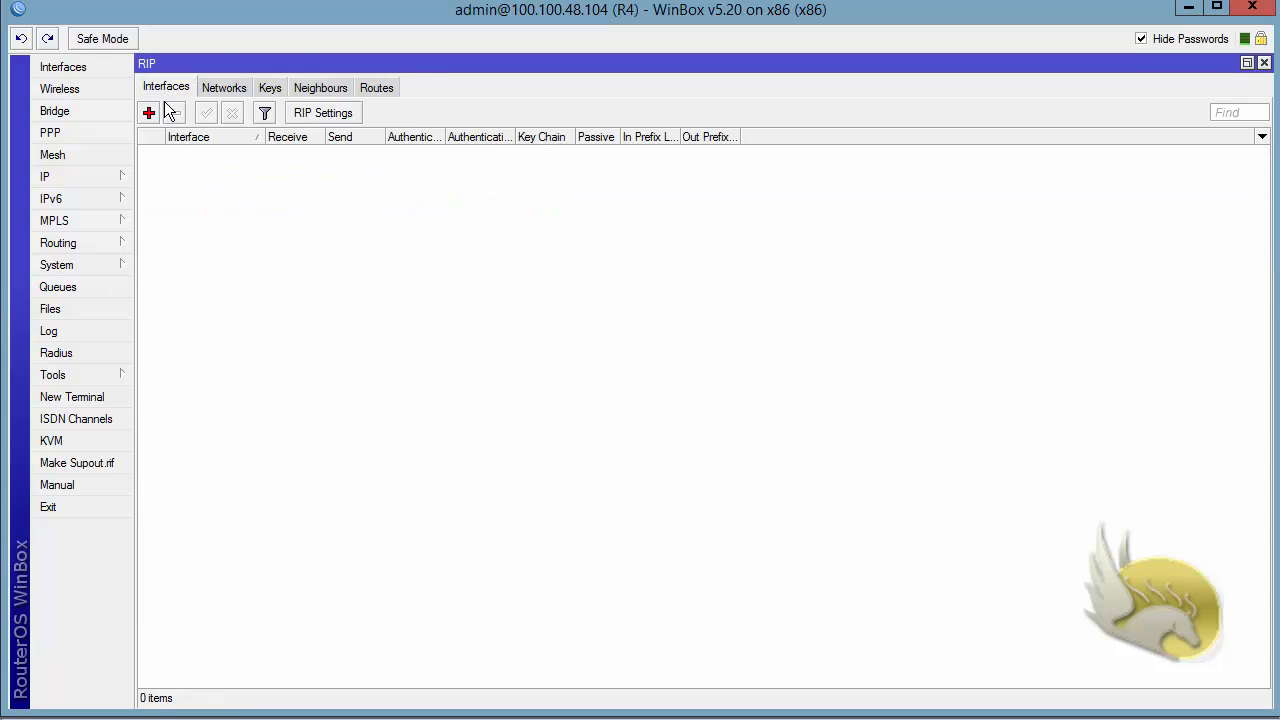